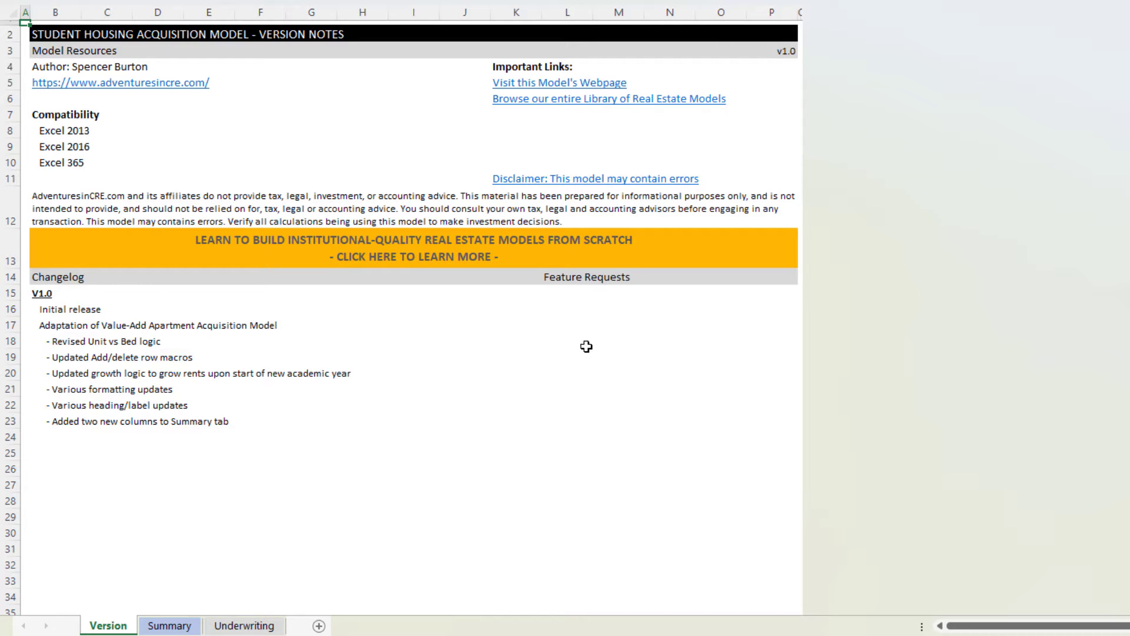
Step: Open the Summary sheet and review the in-place operating expenses and the strengths and weaknesses placeholders
left_click(171, 625)
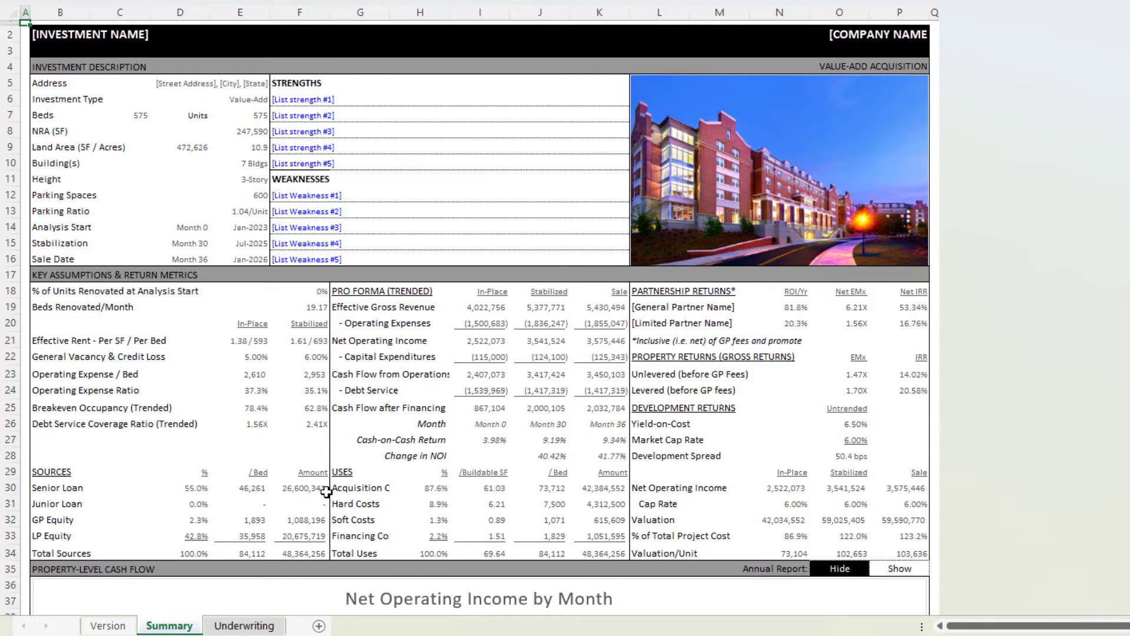
left_click(480, 322)
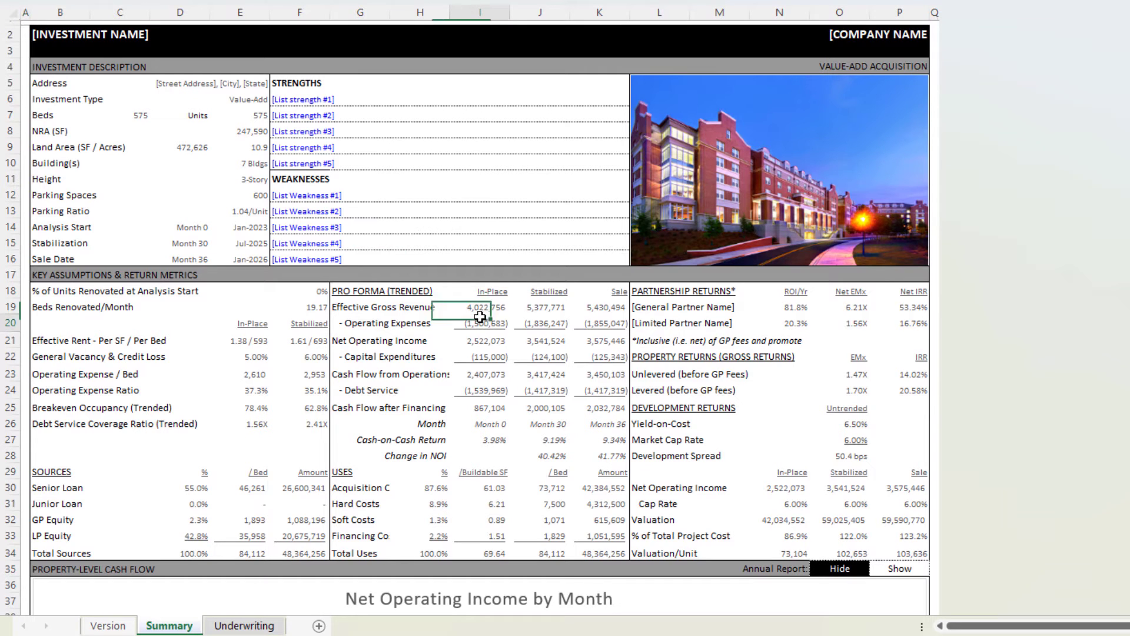
left_click(300, 104)
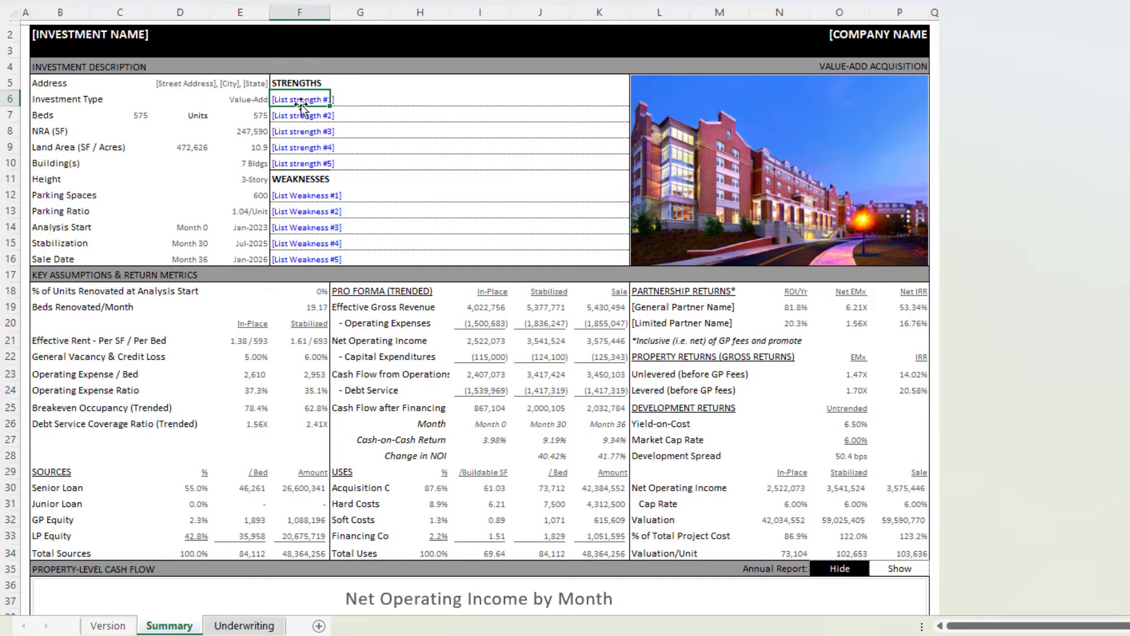
left_click(318, 132)
left_click(314, 195)
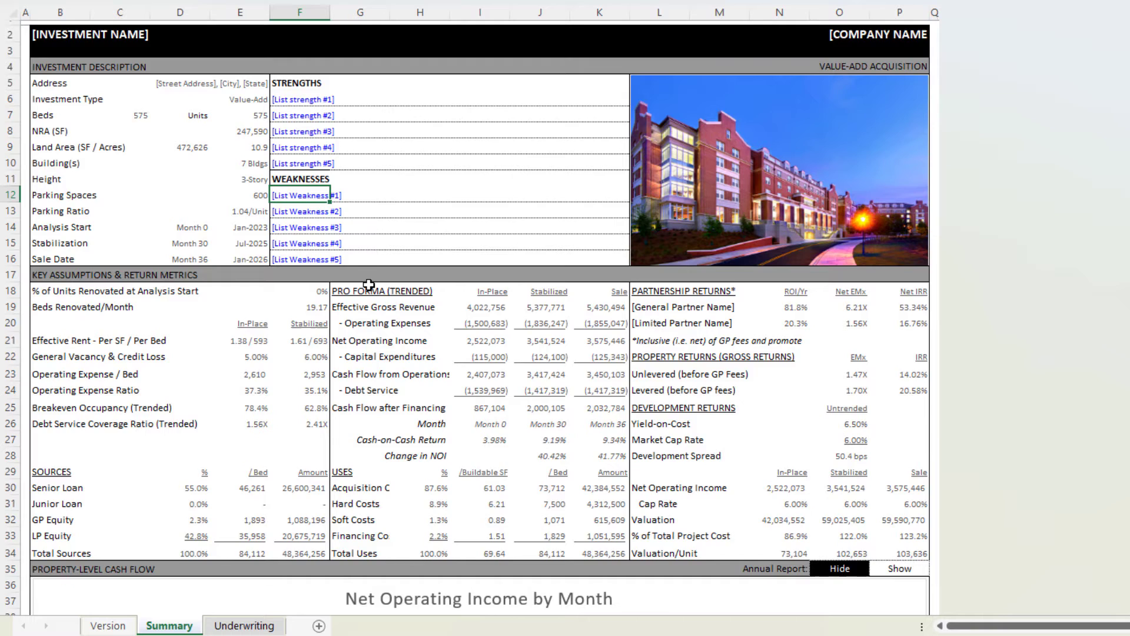
Step: Scroll through the Summary tables and charts, then point out the Beds count in the description
scroll(369, 286, "down", 4)
scroll(369, 286, "up", 4)
scroll(371, 286, "down", 8)
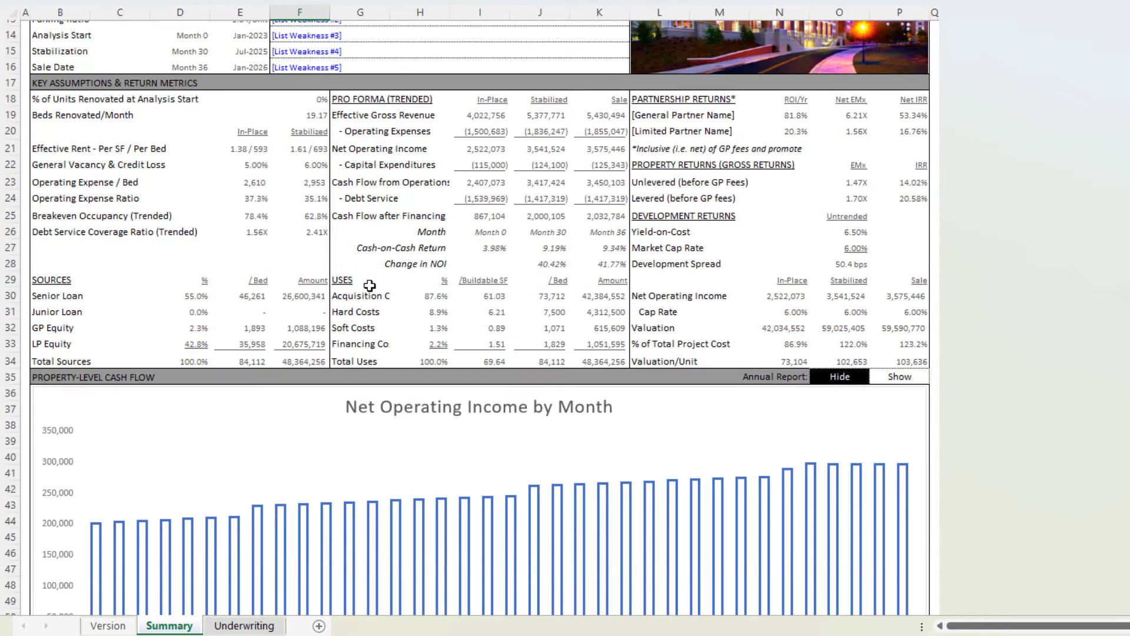
scroll(469, 283, "down", 5)
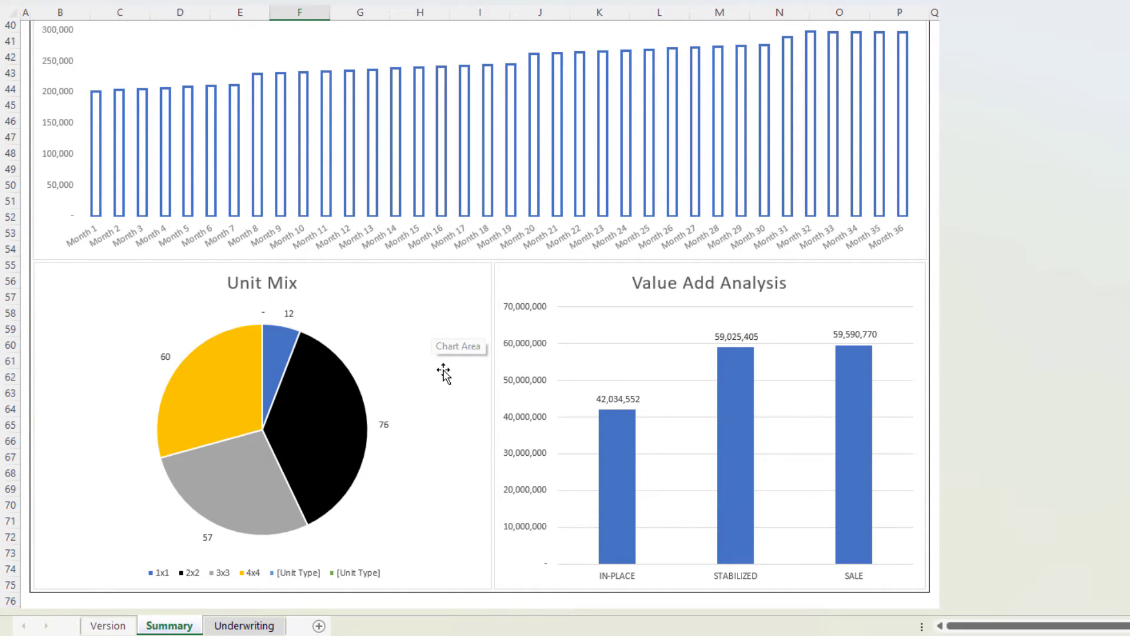
scroll(441, 369, "up", 13)
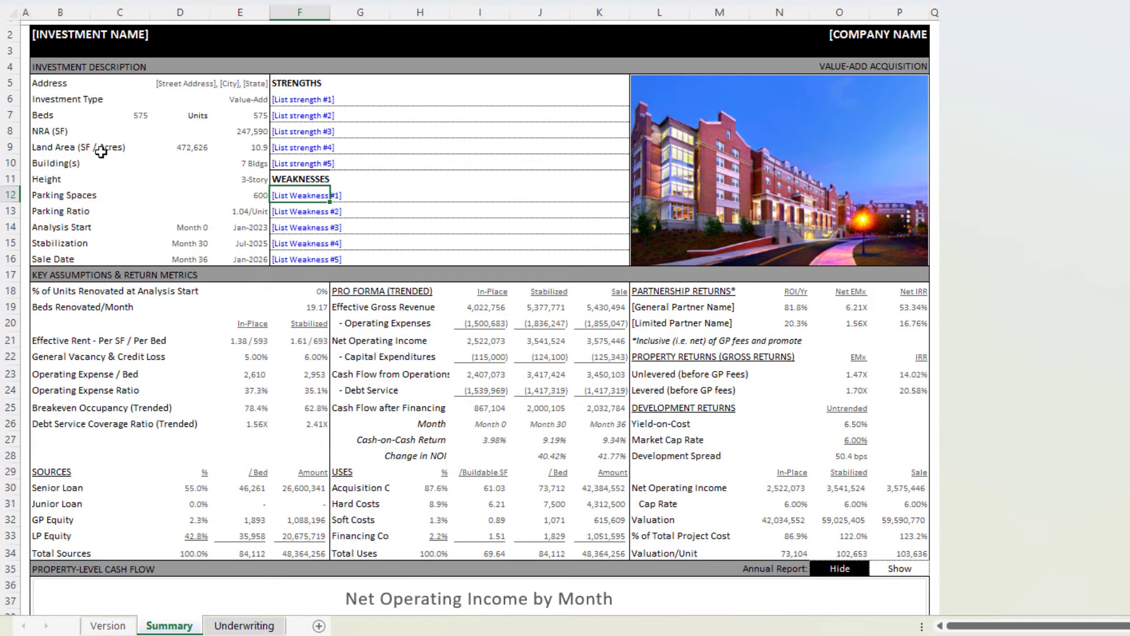
left_click(39, 121)
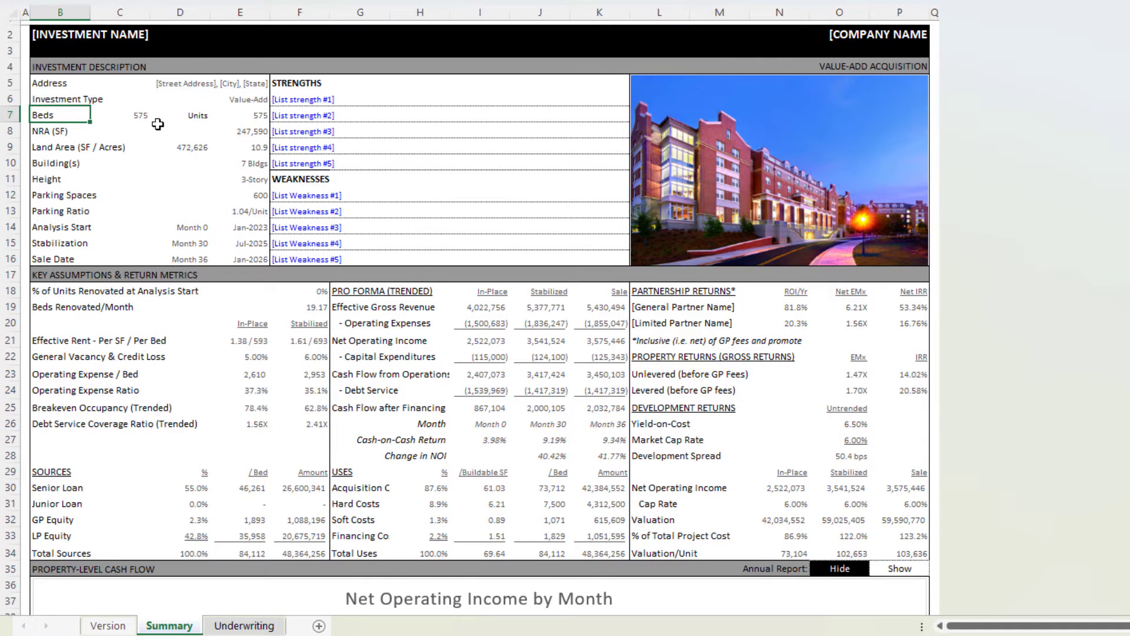
left_click(188, 115)
left_click(244, 110)
left_click(62, 114)
left_click(245, 625)
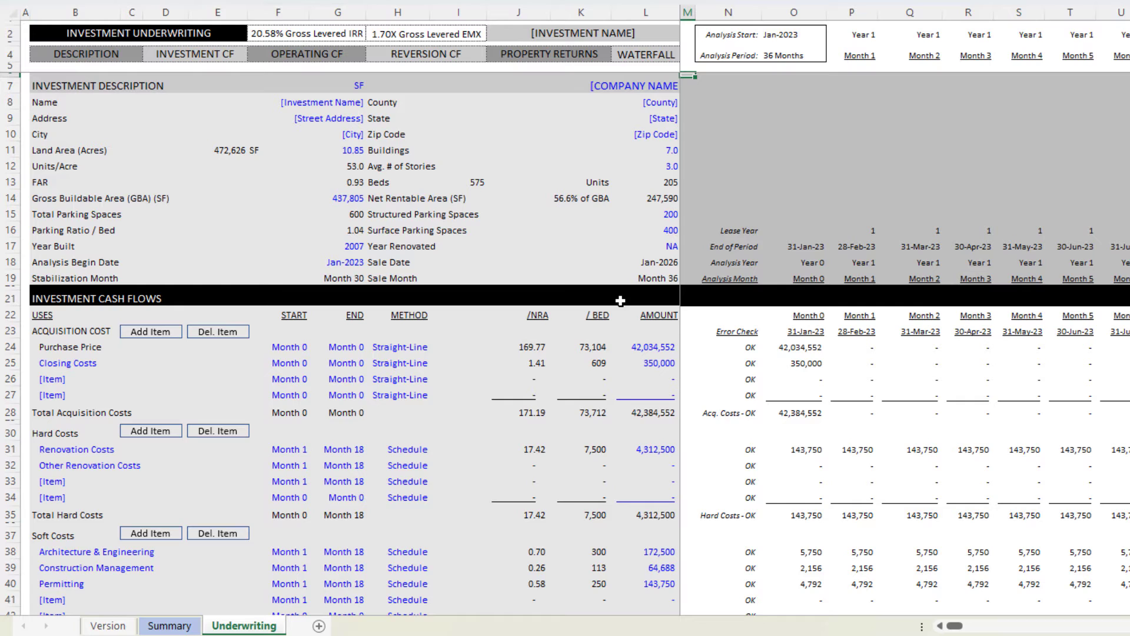
left_click(410, 350)
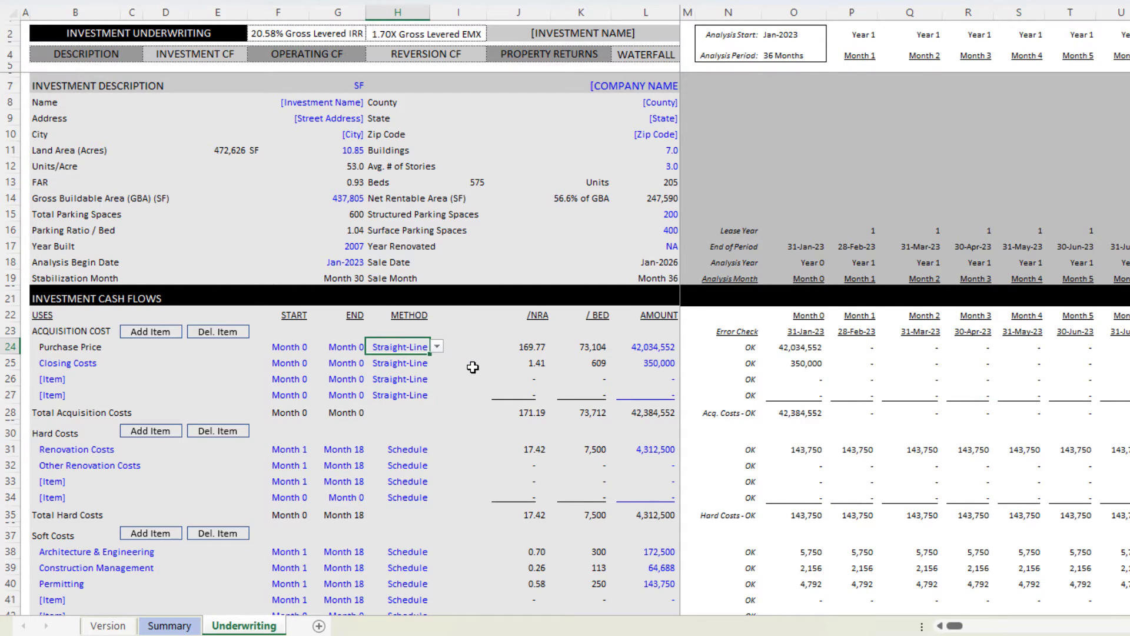
left_click(664, 152)
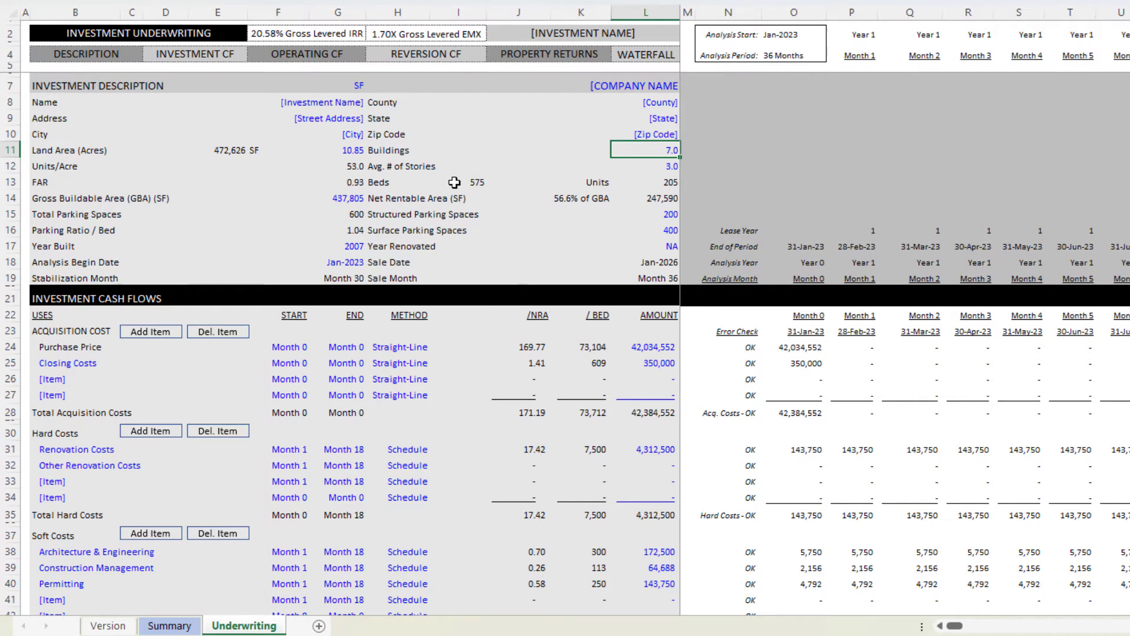
left_click(389, 182)
left_click(468, 183)
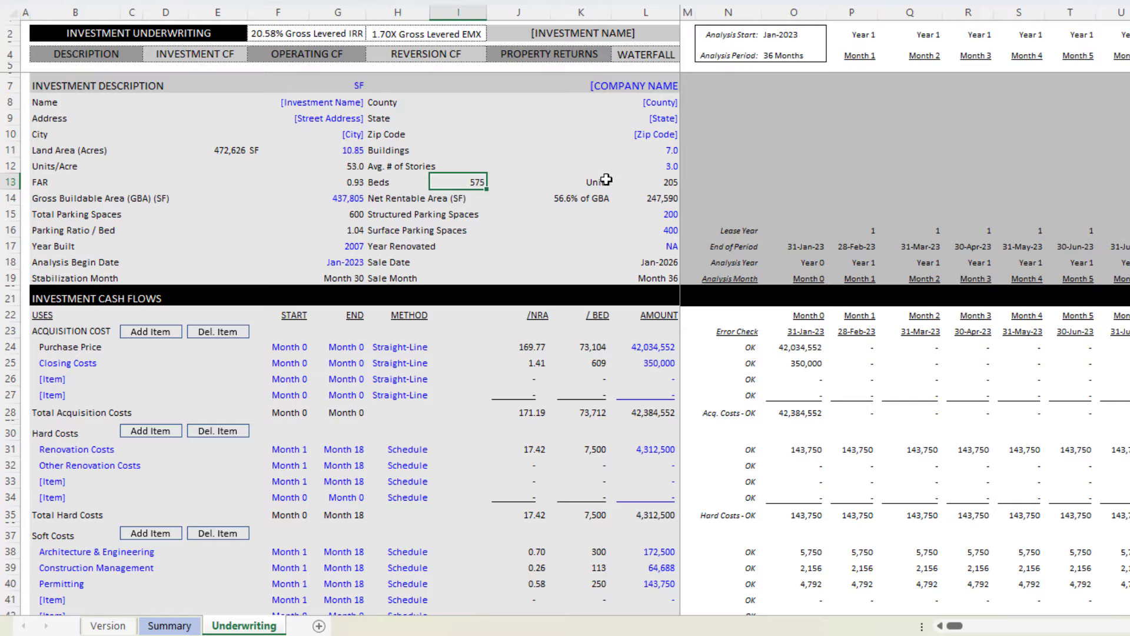
left_click(606, 179)
key("Right")
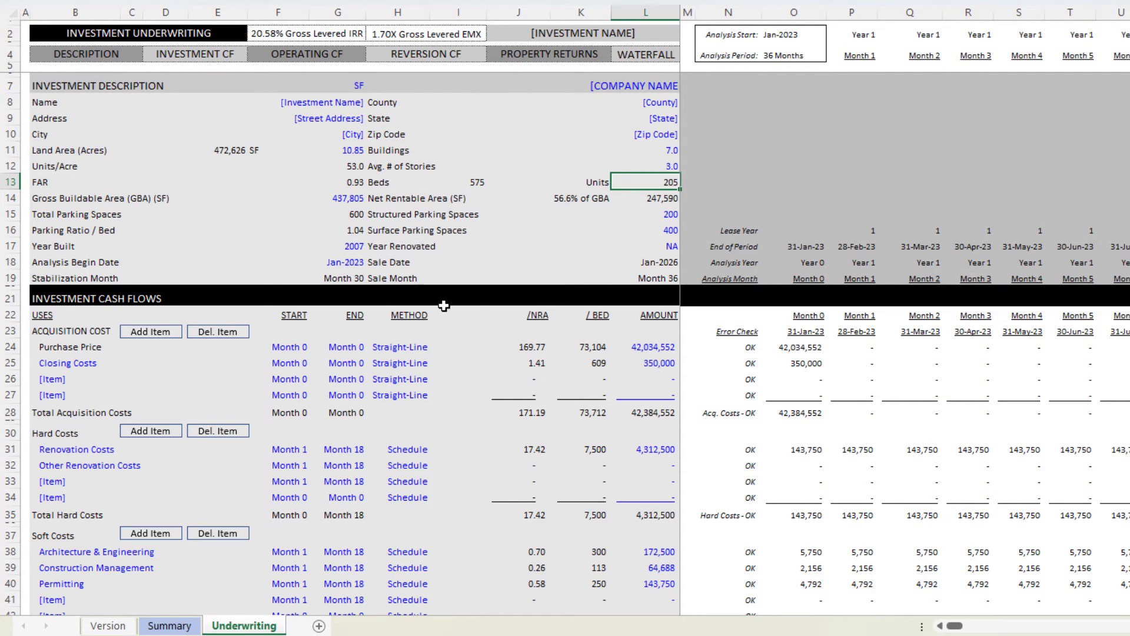
scroll(442, 275, "down", 4)
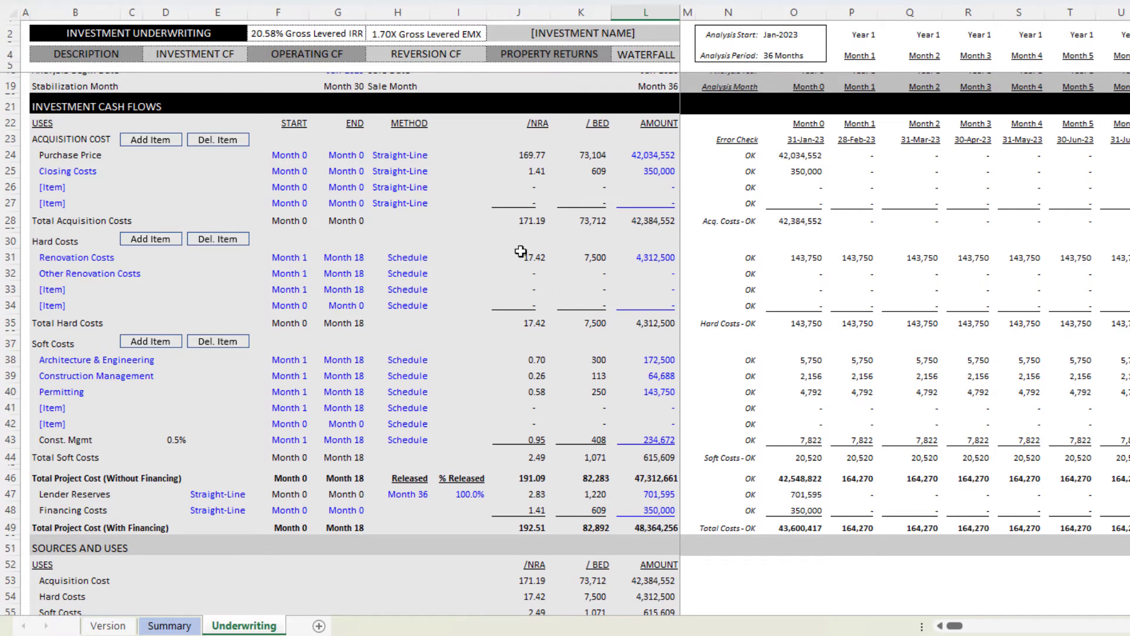
left_click(594, 122)
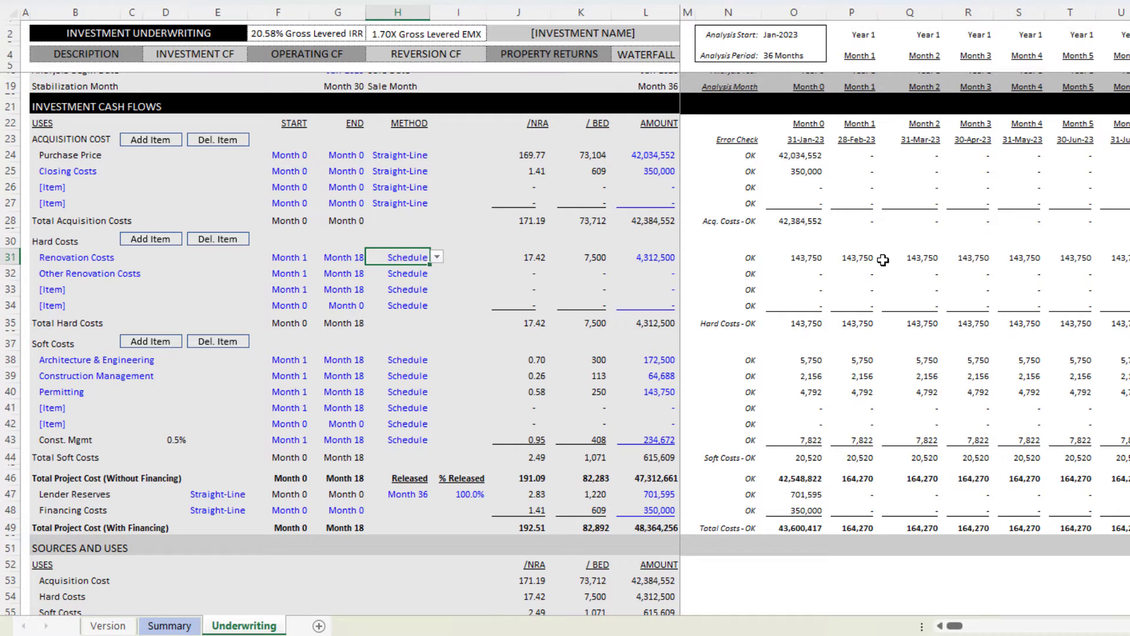
left_click_drag(851, 258, 1125, 289)
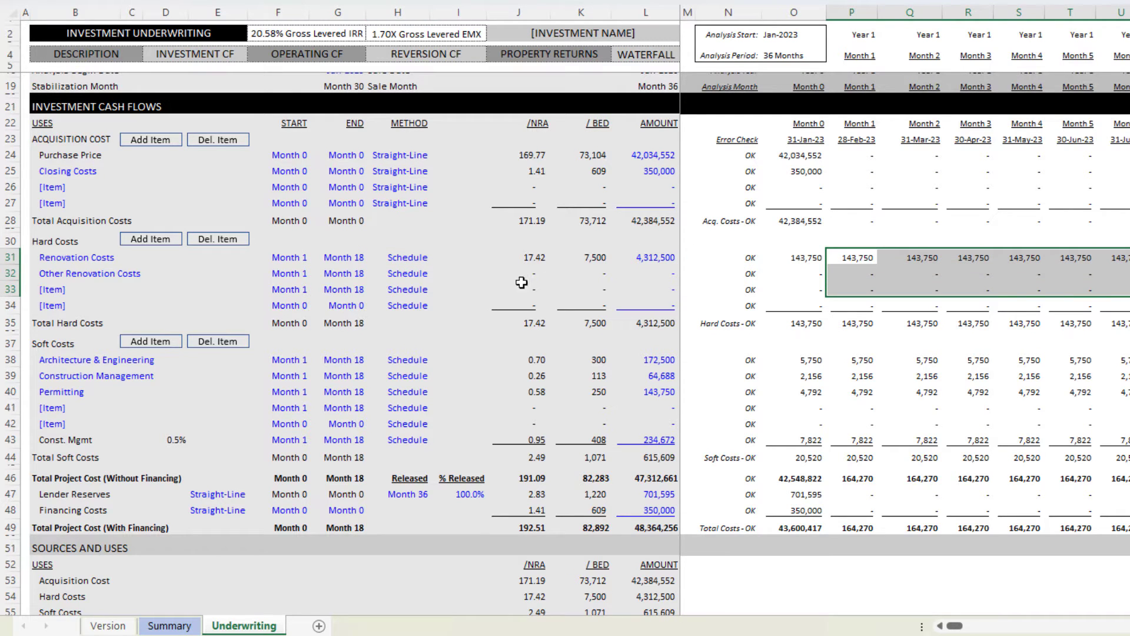
left_click(459, 289)
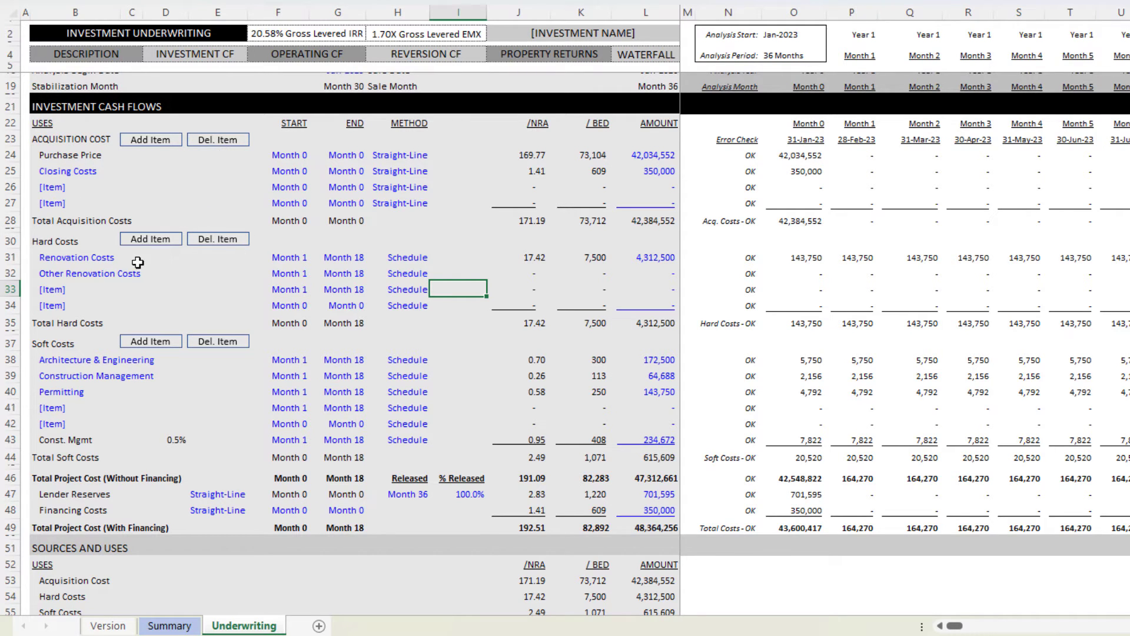
Step: Review the per-bed column in Sources and Uses and continue down to Operating Cash Flows
scroll(185, 365, "down", 3)
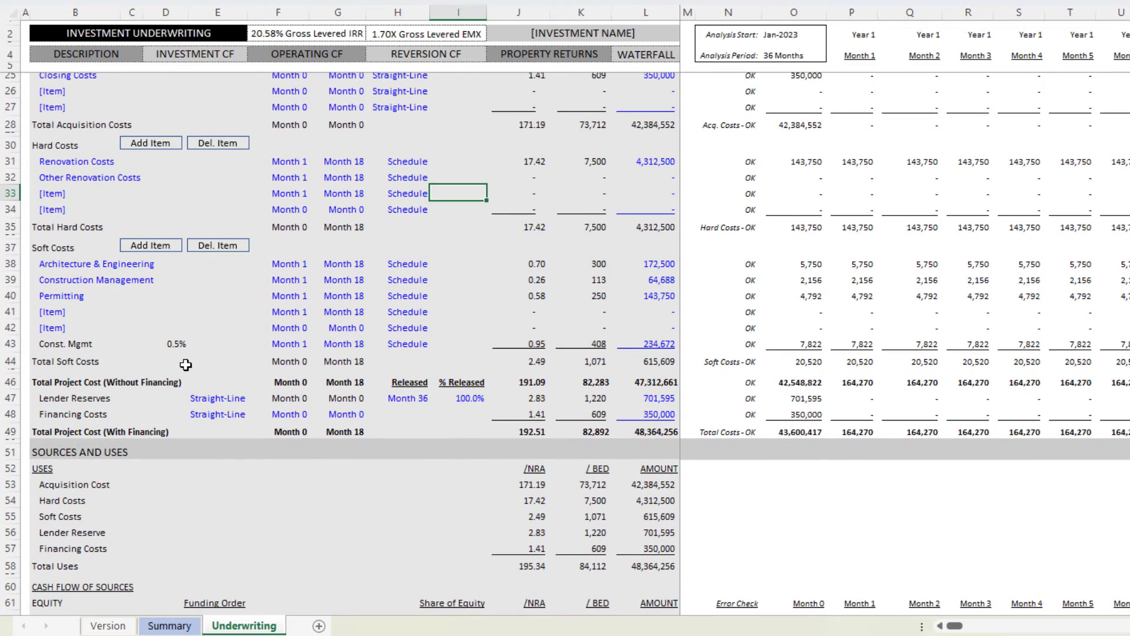
scroll(225, 319, "down", 3)
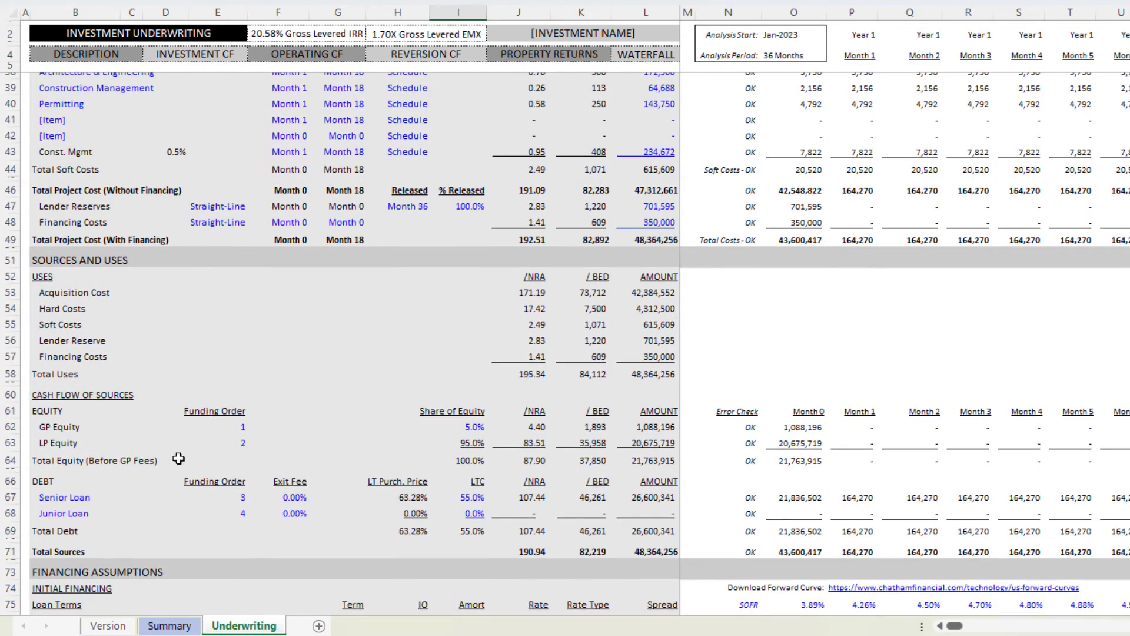
scroll(252, 379, "down", 1)
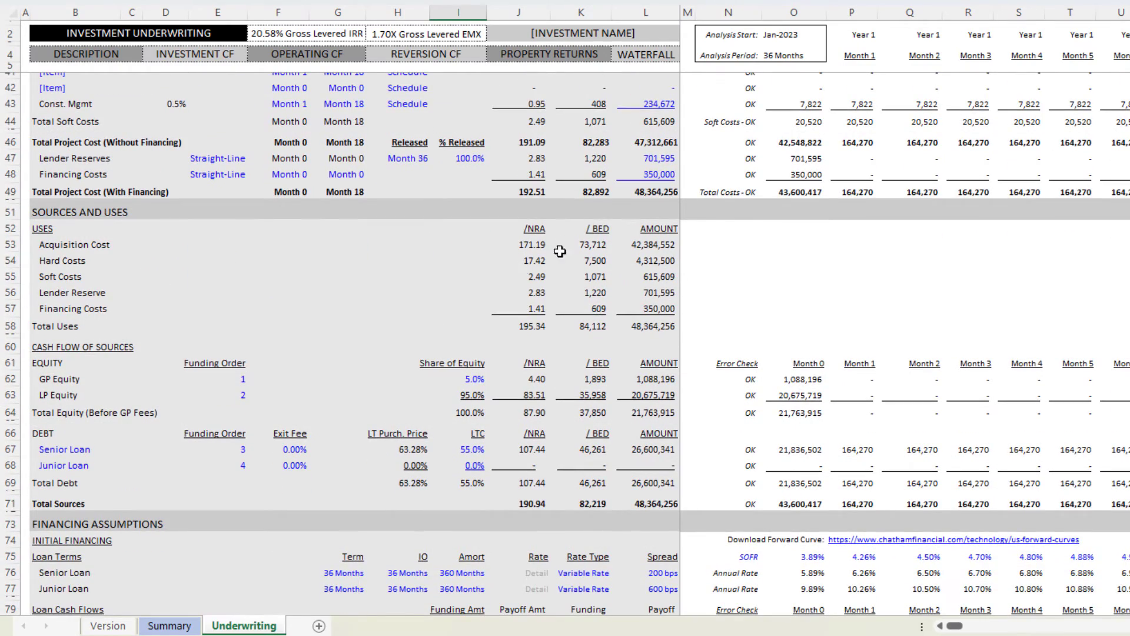
left_click(589, 234)
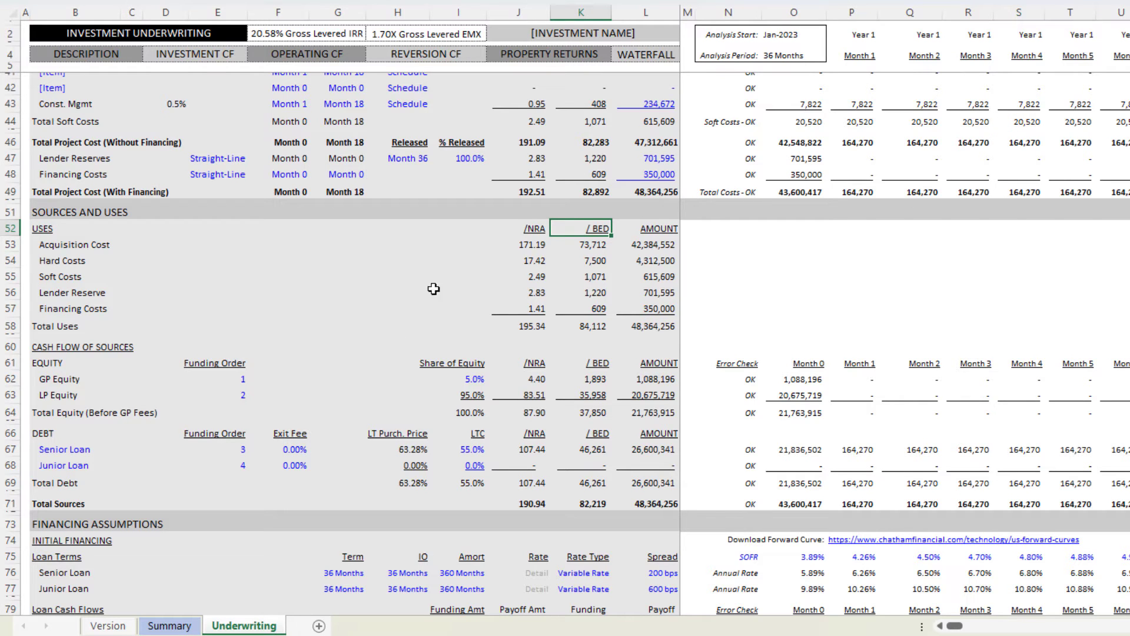
scroll(276, 335, "down", 7)
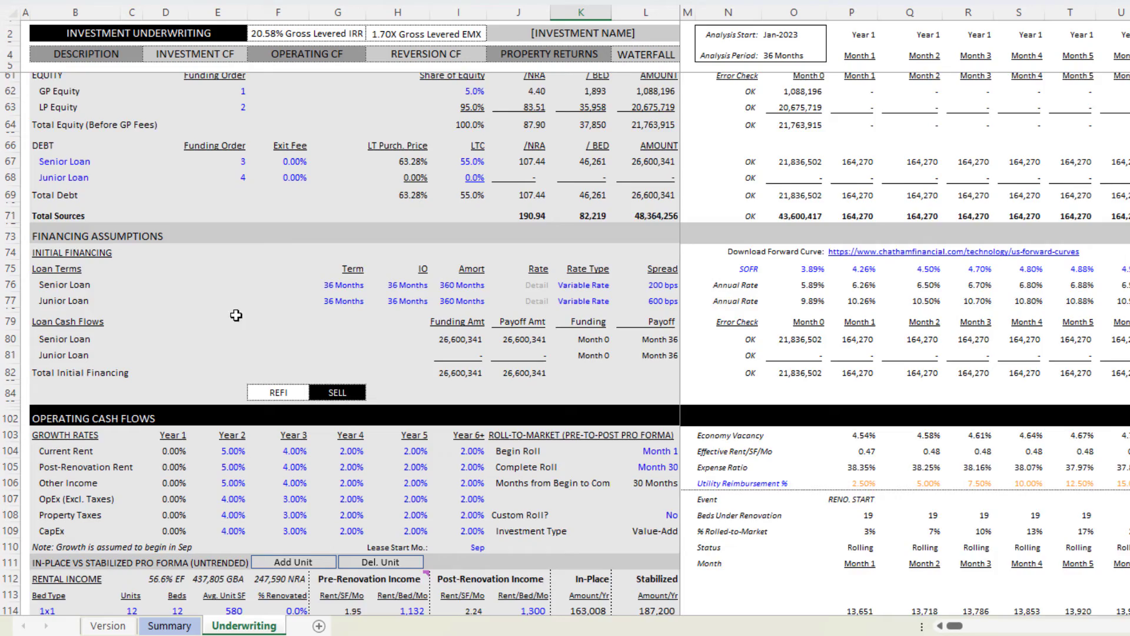
scroll(257, 316, "down", 3)
scroll(257, 316, "down", 3)
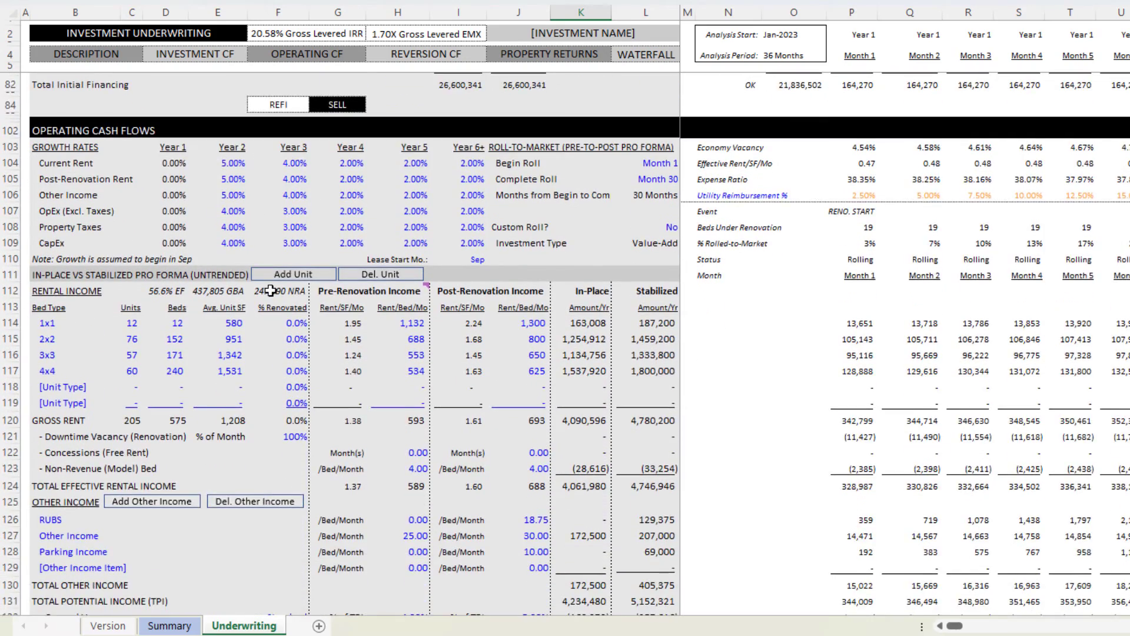
scroll(265, 289, "down", 2)
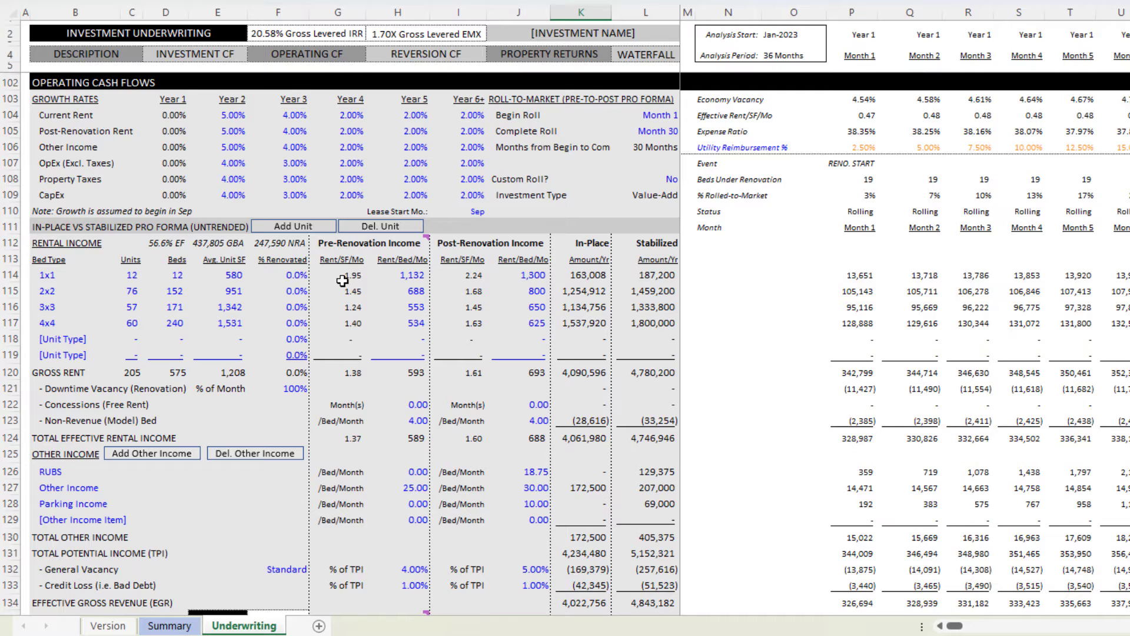
Step: Highlight the unit mix Units, Beds and rent-per-bed columns, including the 800 post-renovation rent, and the Lease Start Mo. input
left_click(127, 259)
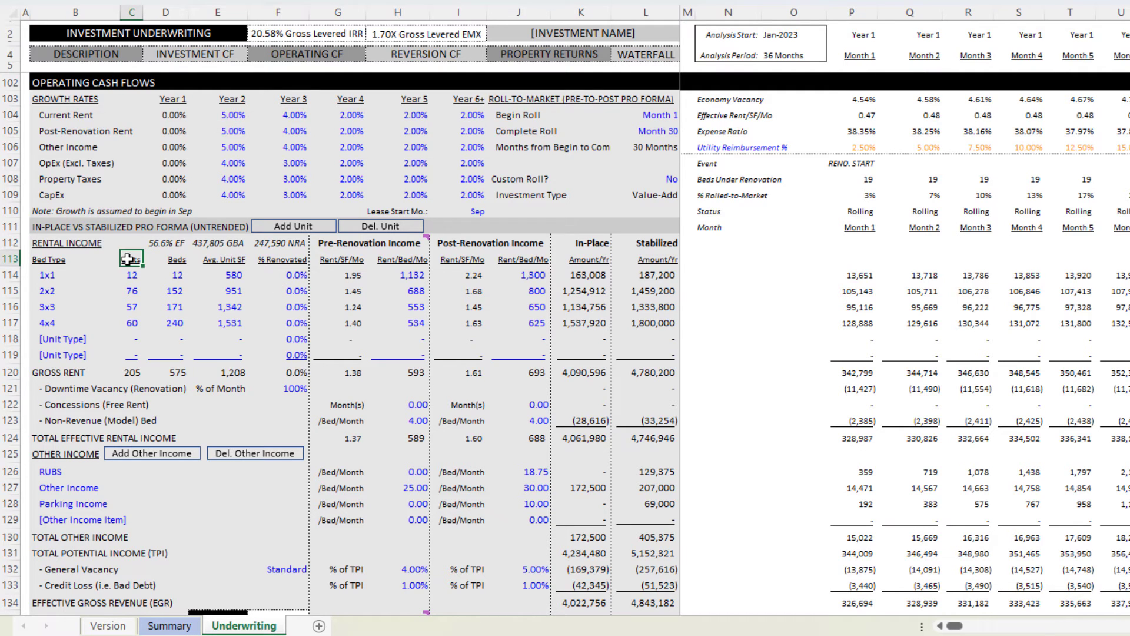
left_click_drag(128, 259, 136, 372)
left_click_drag(177, 263, 157, 375)
left_click_drag(402, 260, 411, 371)
left_click(517, 289)
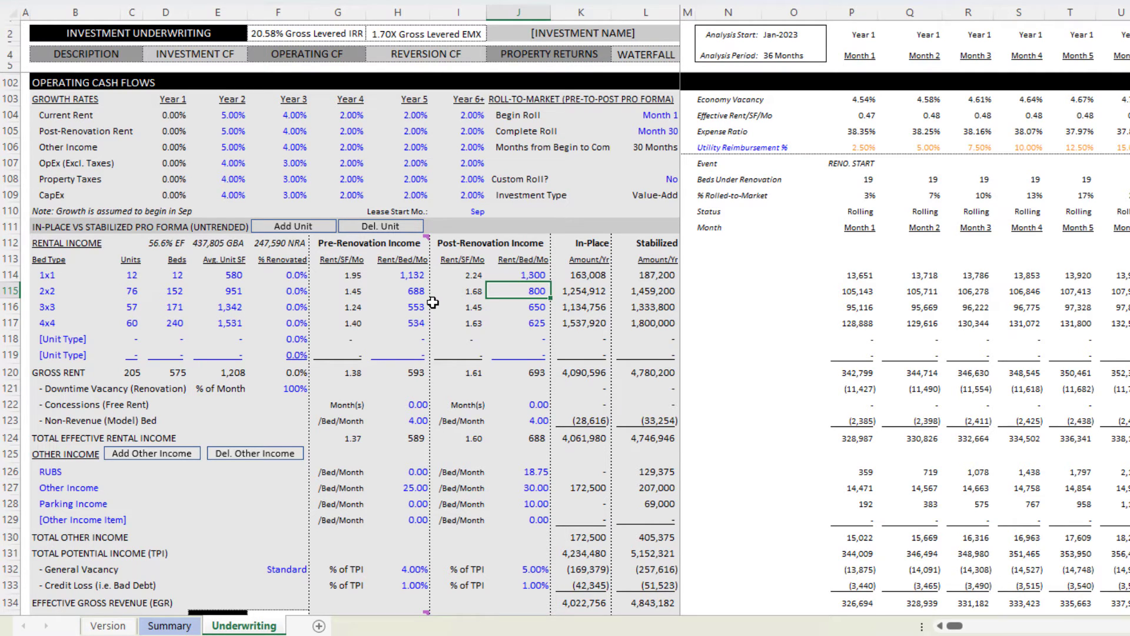
left_click(467, 212)
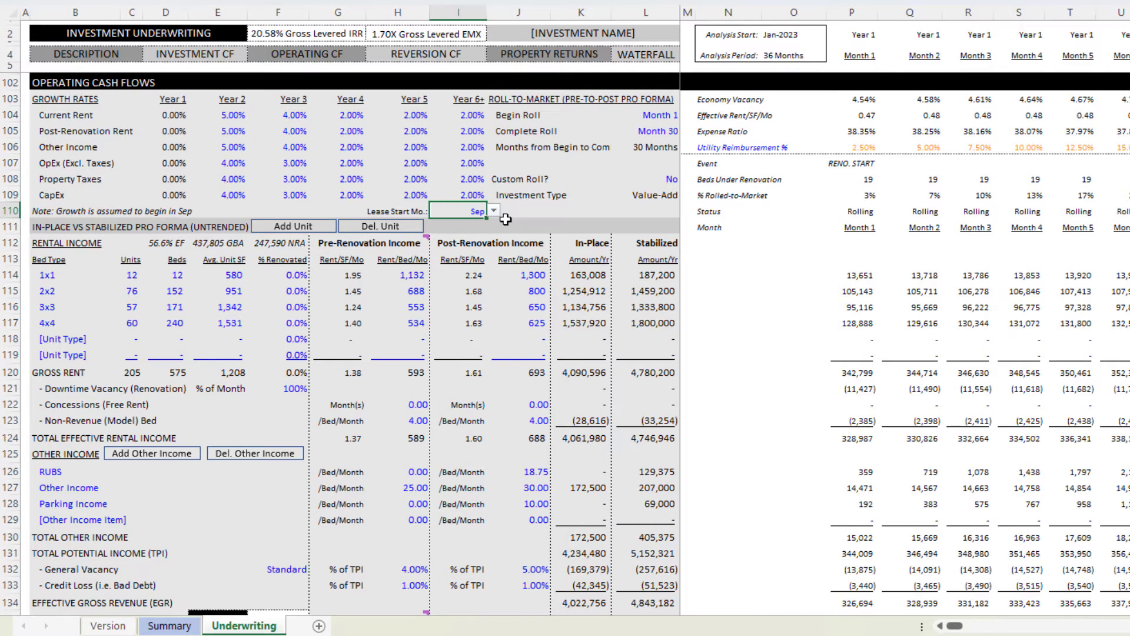
left_click(494, 212)
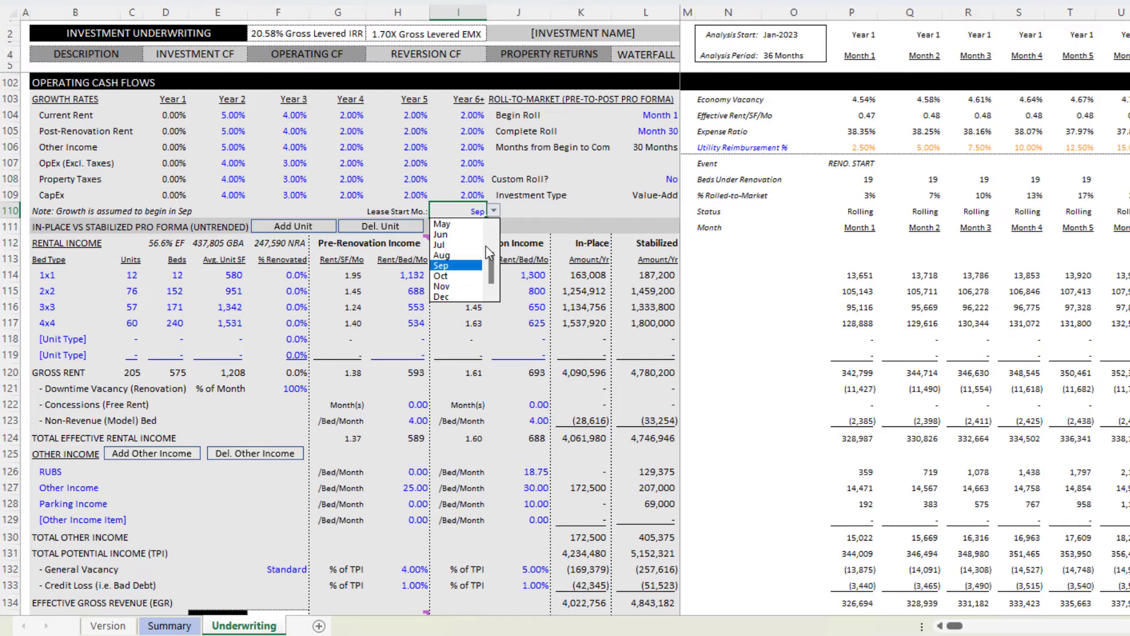
left_click(497, 228)
left_click(488, 297)
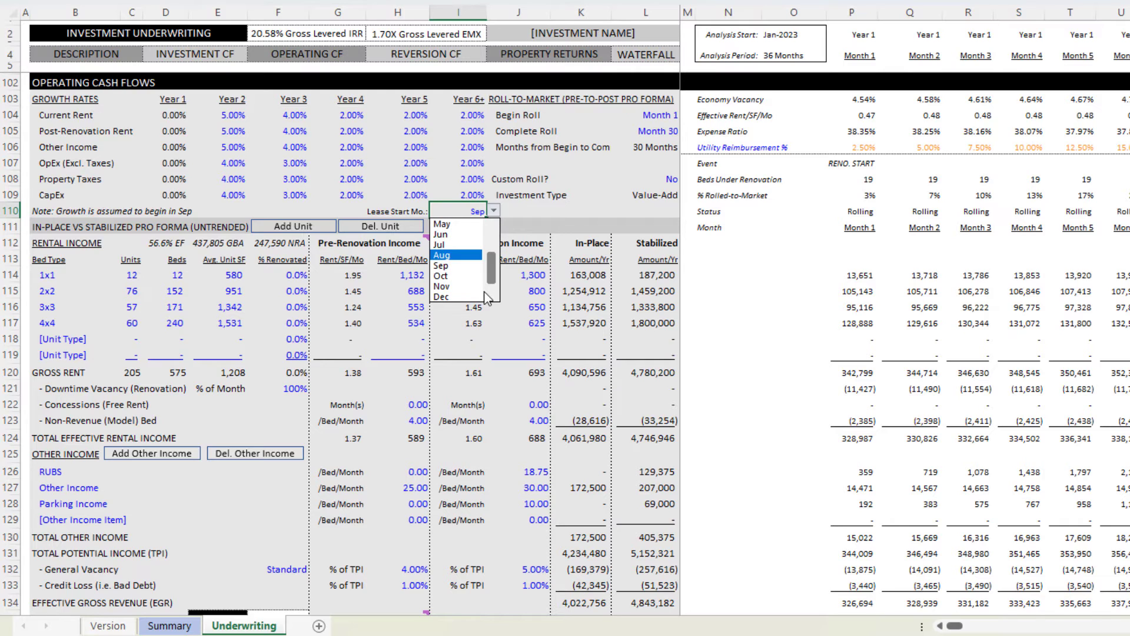
left_click(519, 209)
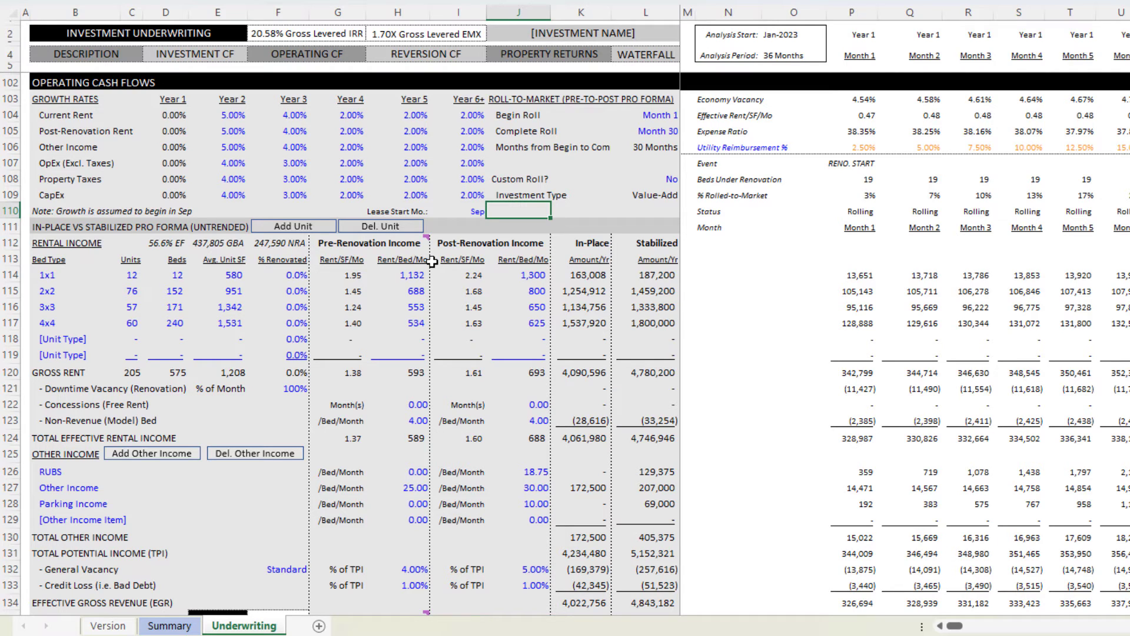
left_click(465, 211)
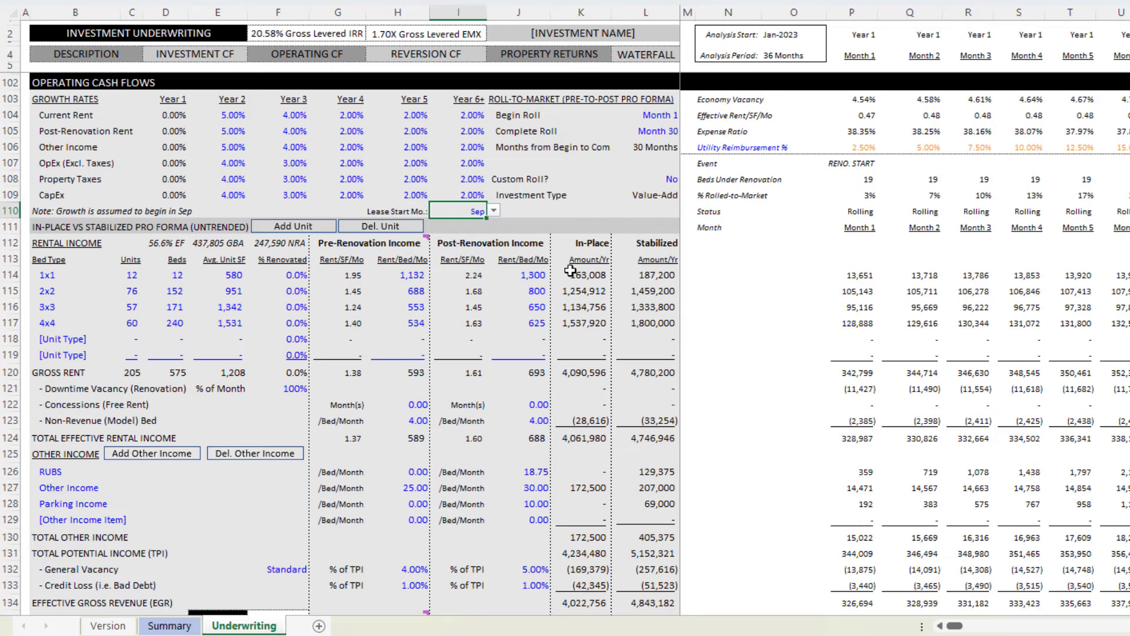
left_click(270, 407)
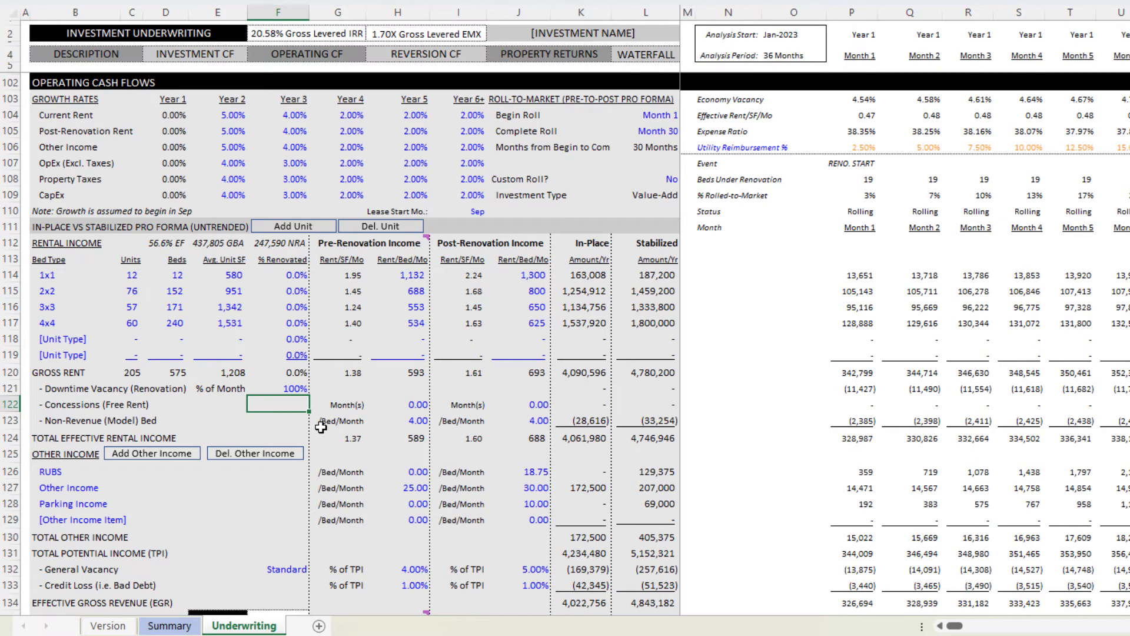
Step: Check the Repairs and Maintenance per-bed basis, then review the Reversion and Returns sections
scroll(397, 353, "down", 7)
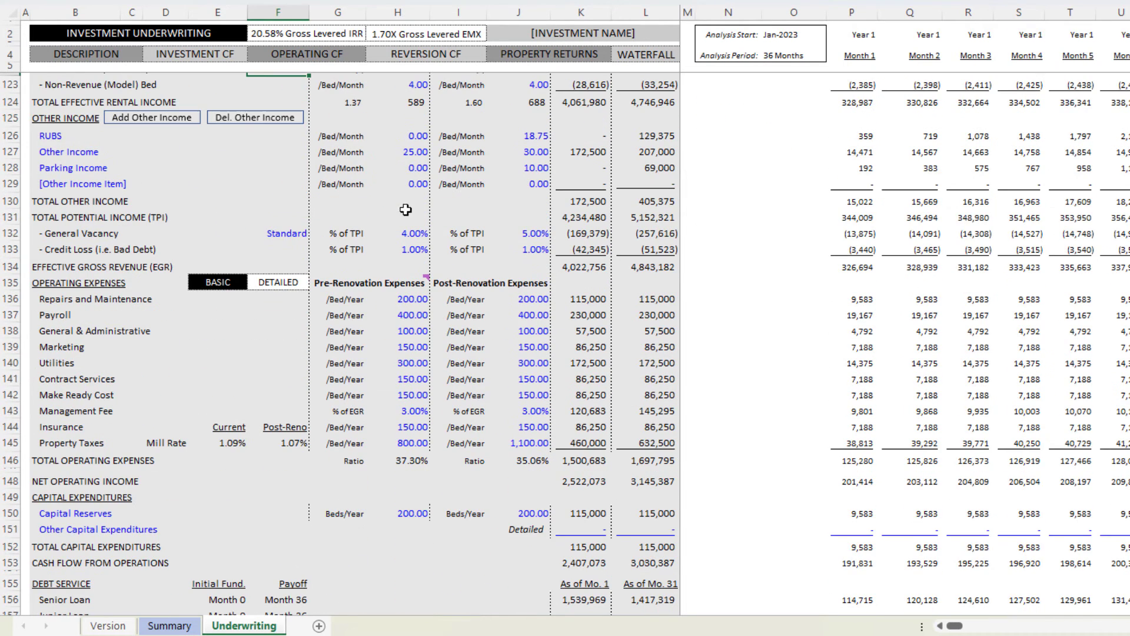
left_click(352, 301)
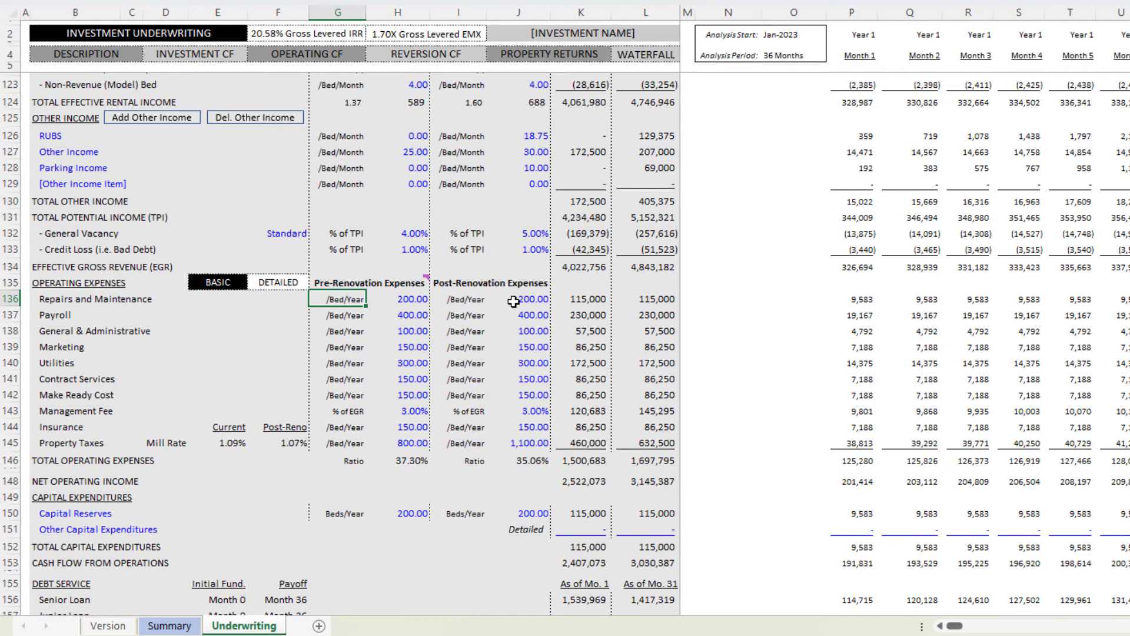
scroll(515, 306, "down", 10)
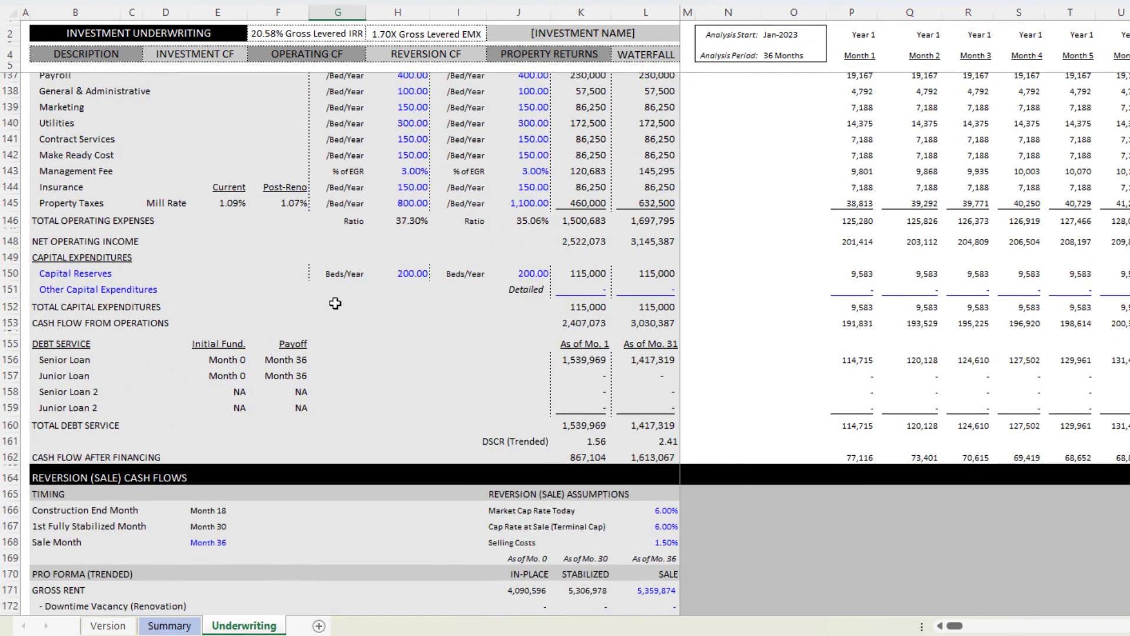
scroll(396, 301, "down", 2)
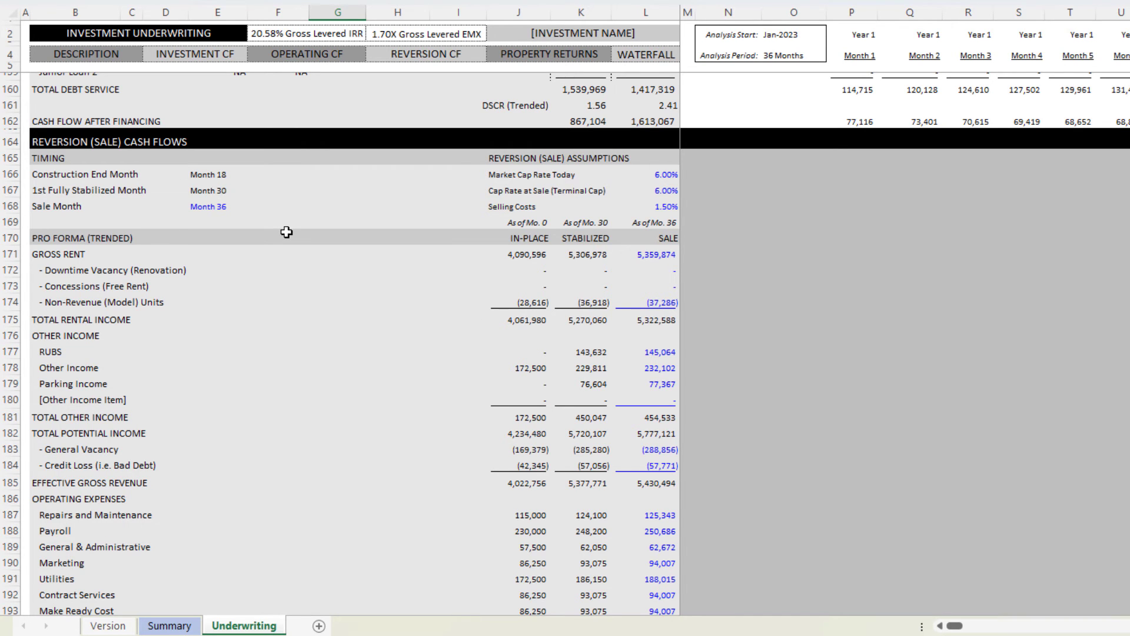
scroll(305, 275, "down", 3)
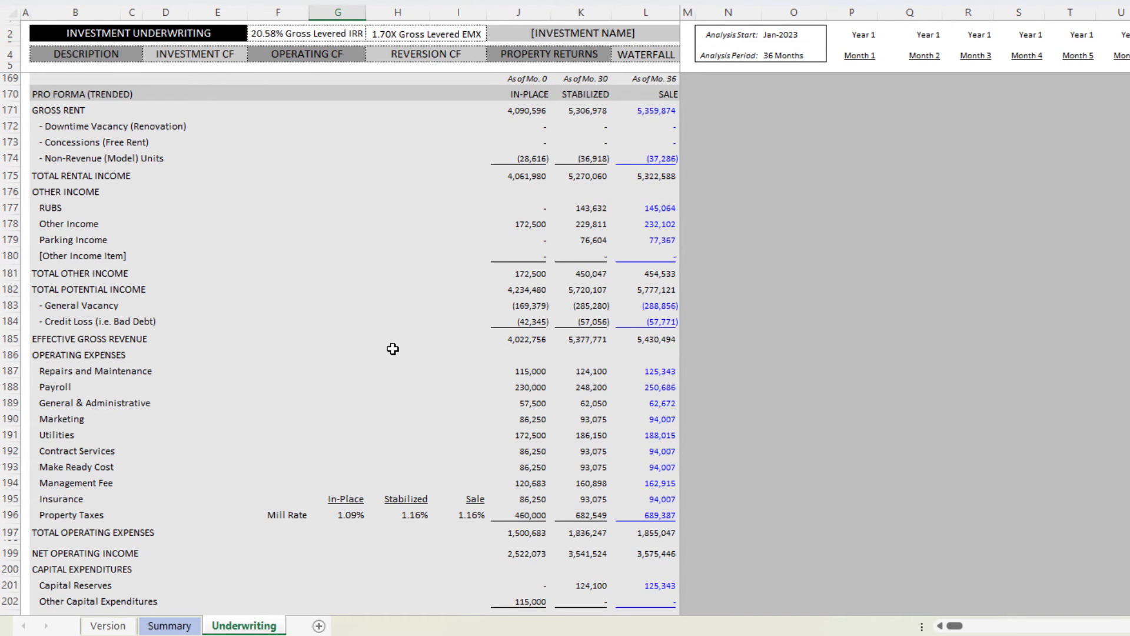
scroll(393, 349, "down", 13)
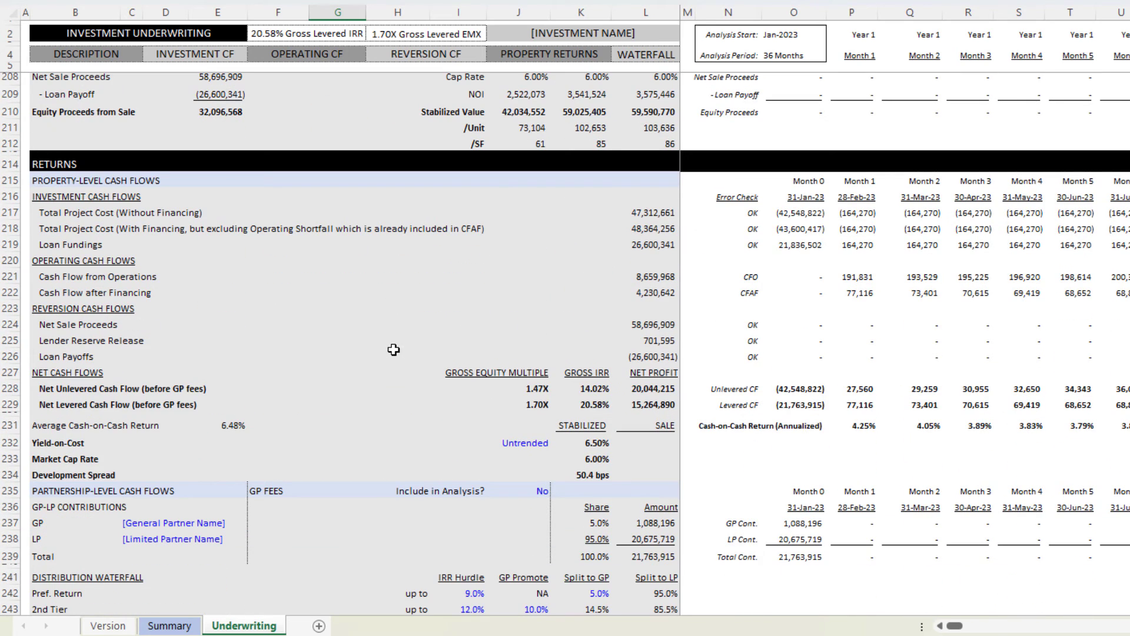
Step: Bring up the Underwriting tab's context menu, dismiss it, and return to Operating Expenses
right_click(260, 628)
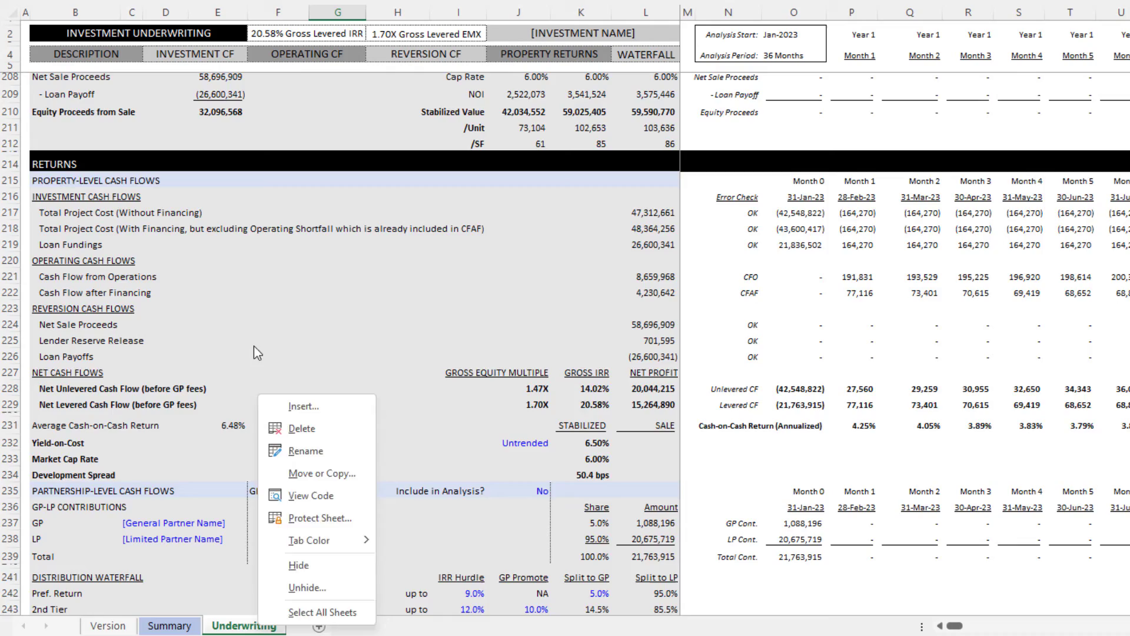
scroll(313, 436, "up", 20)
scroll(313, 436, "down", 4)
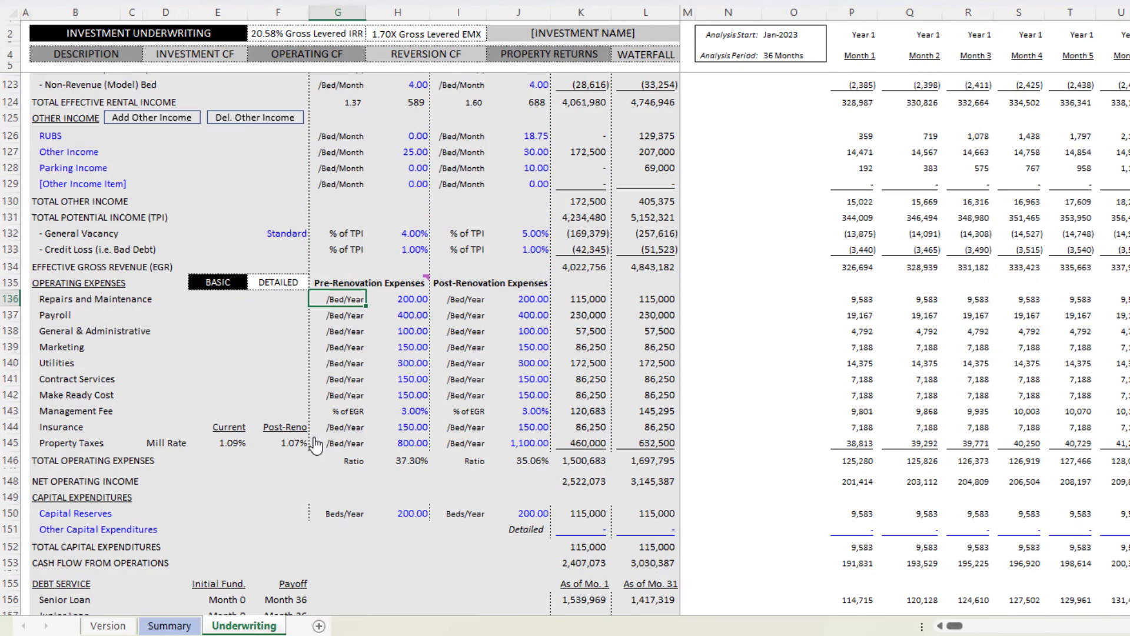
Step: Switch operating expenses to Detailed mode, confirming creation of the Detail Expenses sheet
left_click(287, 291)
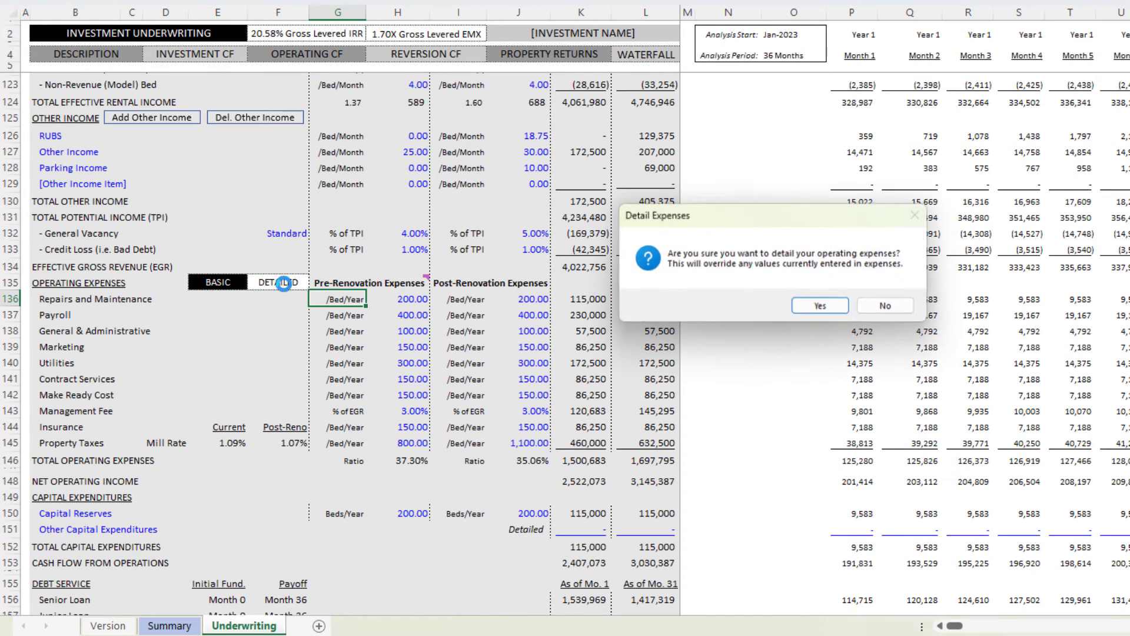
left_click(821, 307)
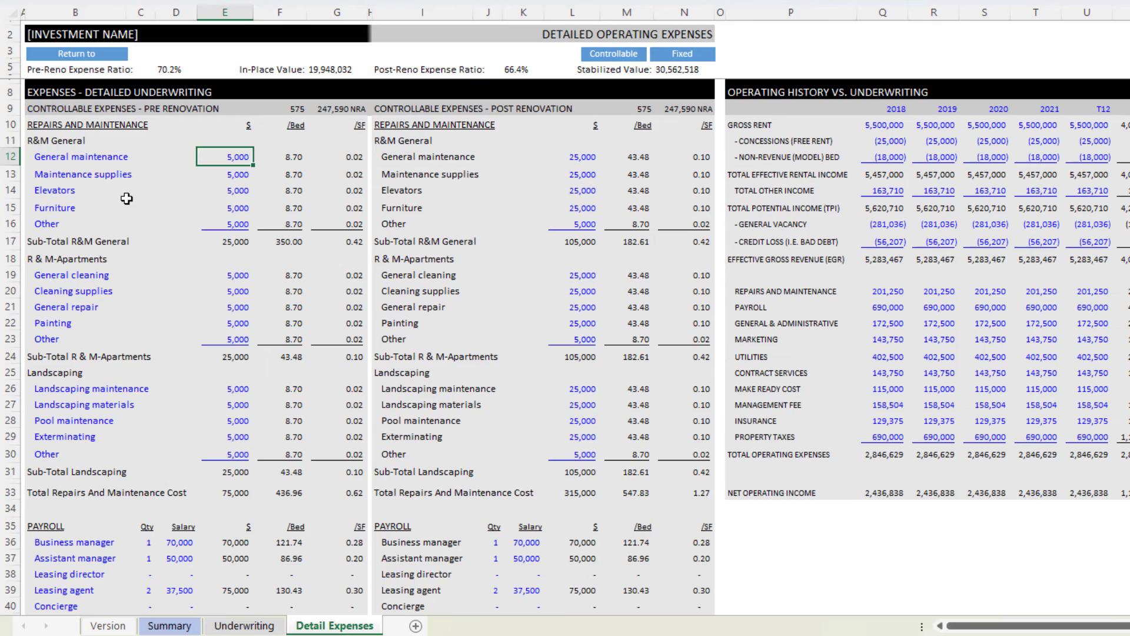
scroll(109, 264, "down", 4)
scroll(110, 264, "down", 6)
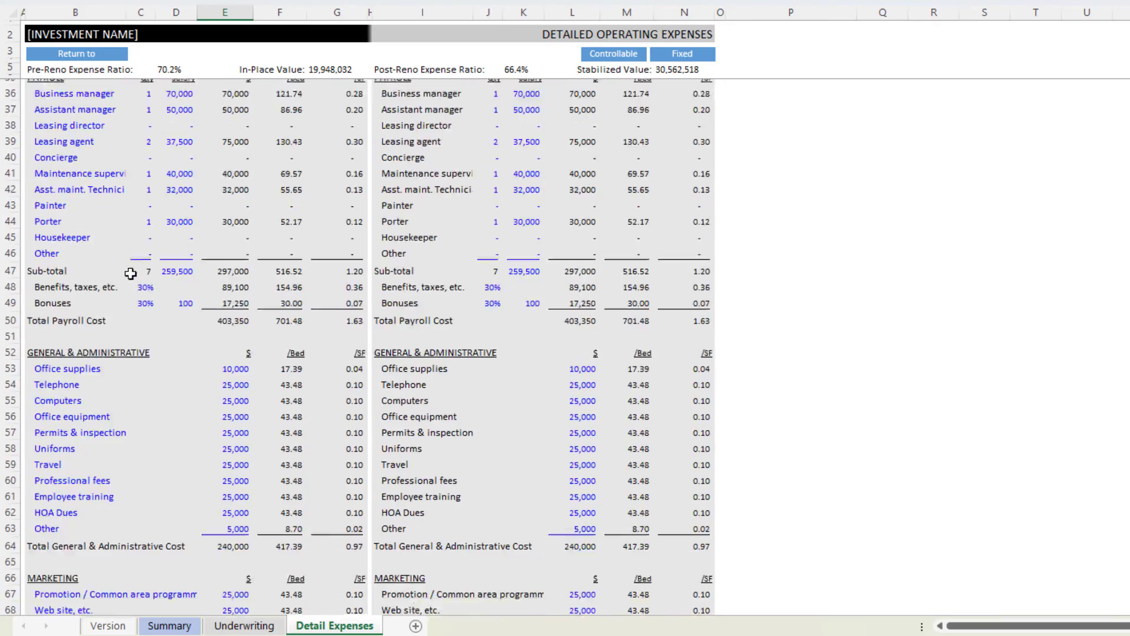
scroll(123, 253, "up", 2)
Step: Browse the payroll line items down to Uniforms, then return to the top of Detail Expenses
left_click(97, 222)
key("Down")
key("Down")
key("Down")
scroll(117, 353, "down", 4)
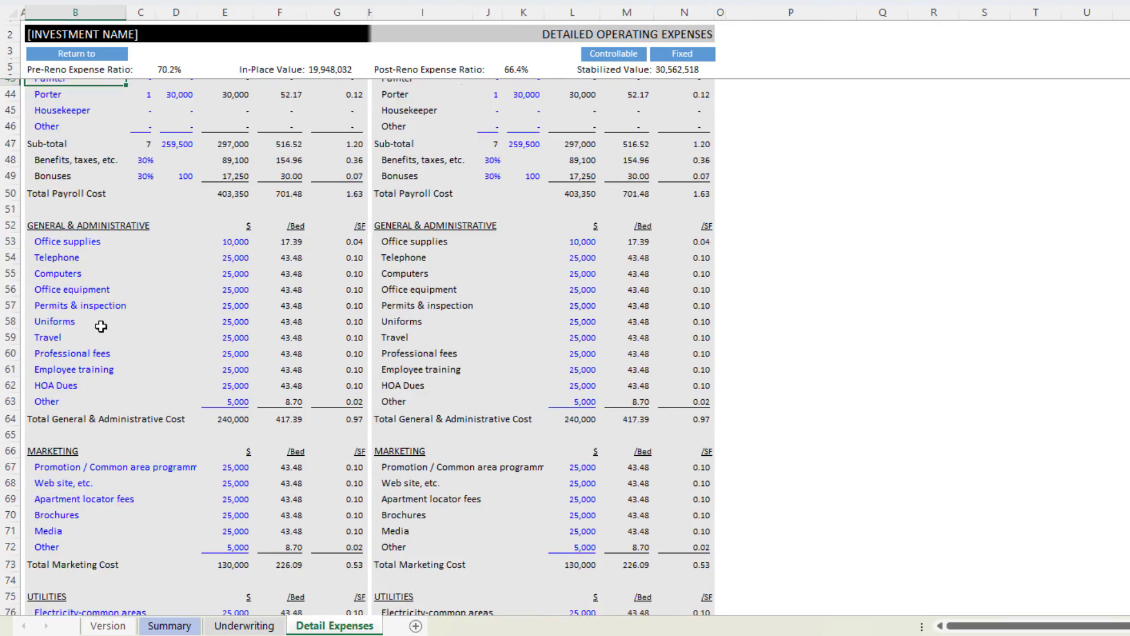
left_click(99, 324)
scroll(144, 268, "down", 6)
scroll(247, 358, "up", 8)
scroll(247, 358, "up", 10)
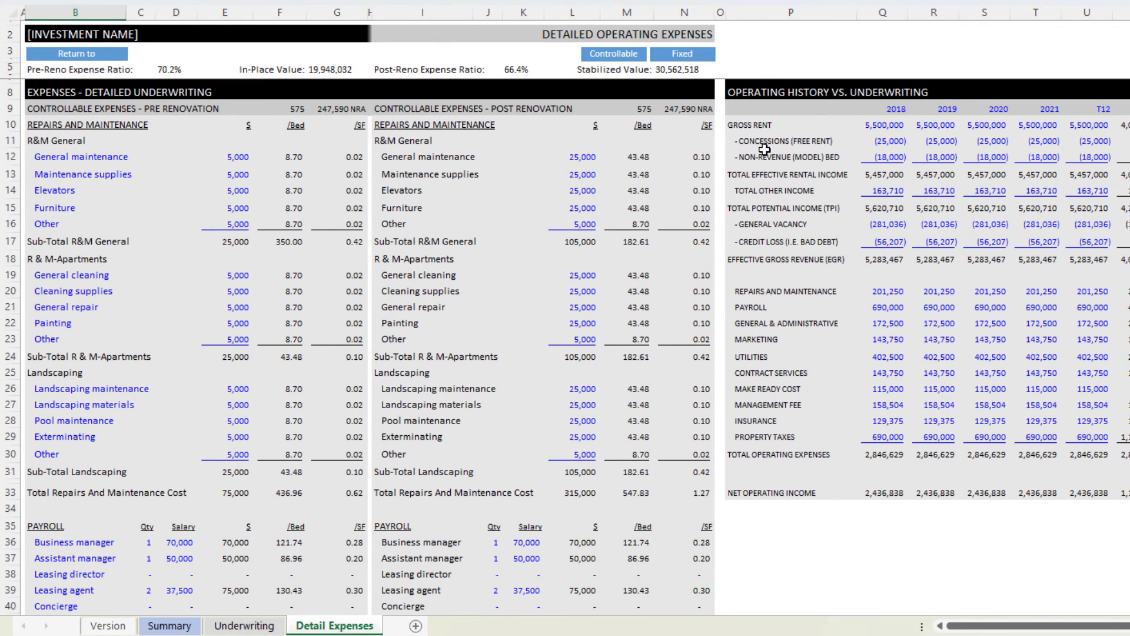
mouse_move(754, 89)
left_mouse_down()
mouse_move(870, 150)
mouse_move(1063, 297)
mouse_move(1127, 471)
left_mouse_up()
left_click(1036, 291)
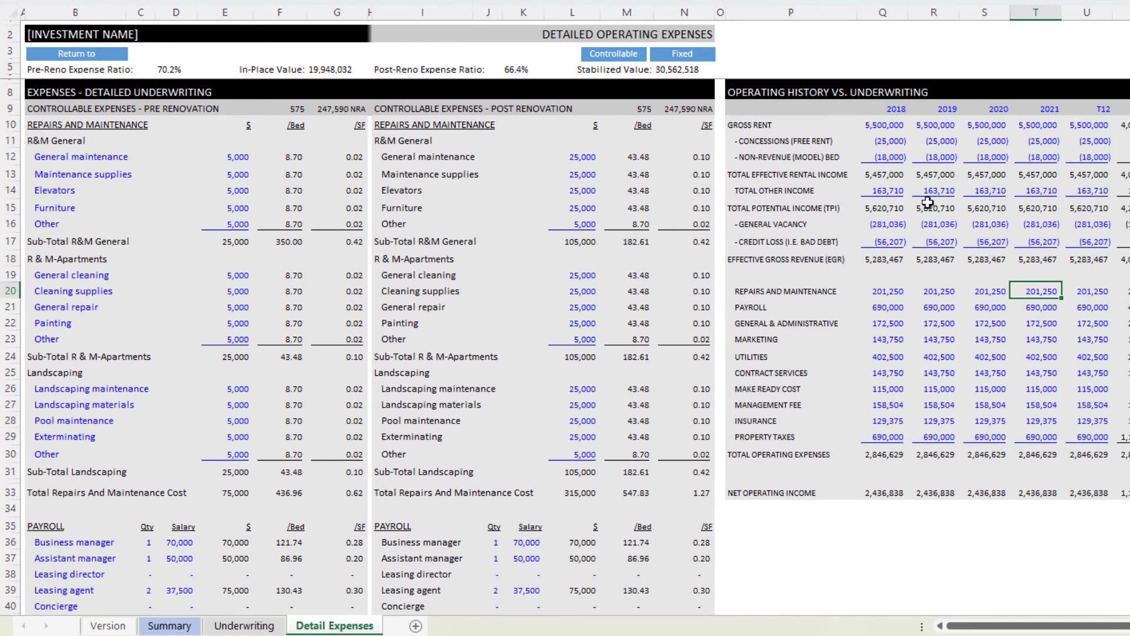
left_click_drag(907, 108, 1103, 111)
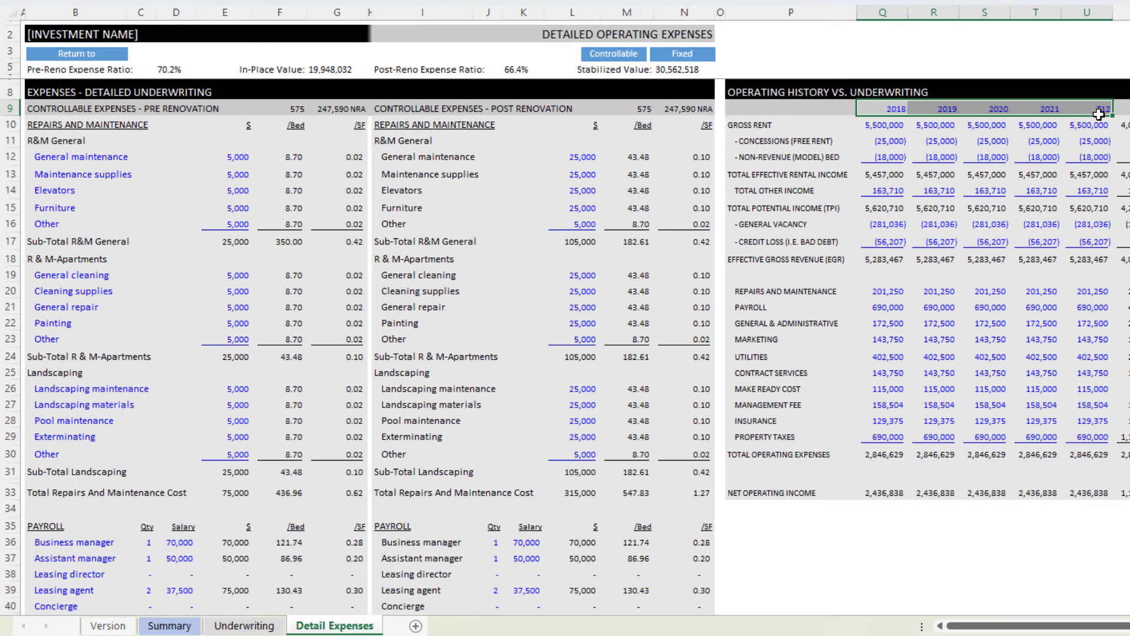
left_click(1099, 109)
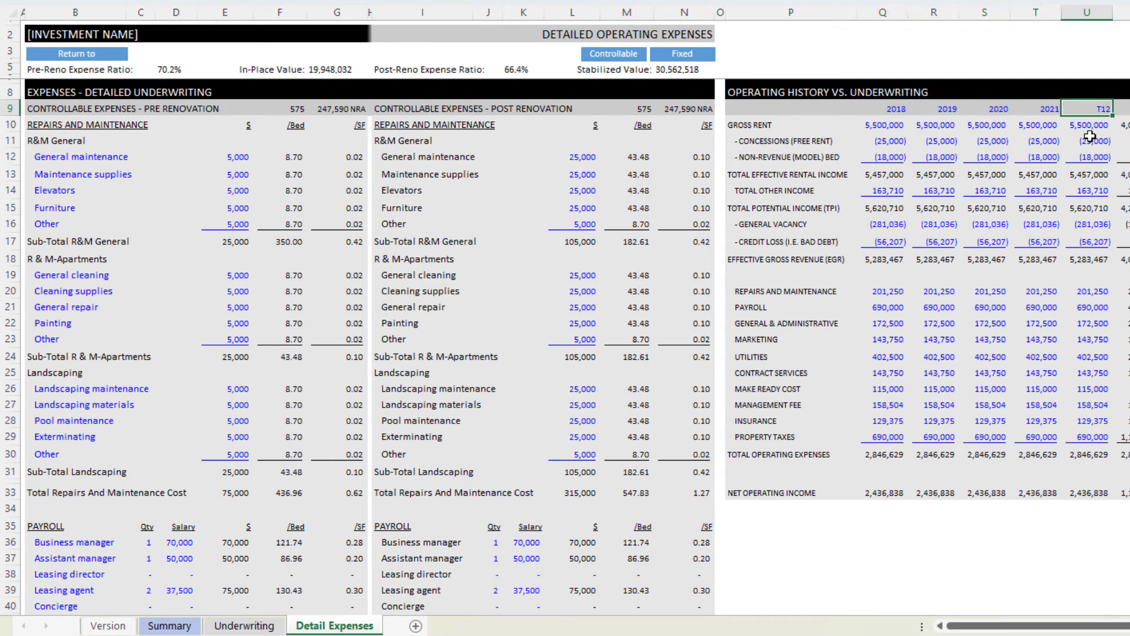
left_click(1045, 108)
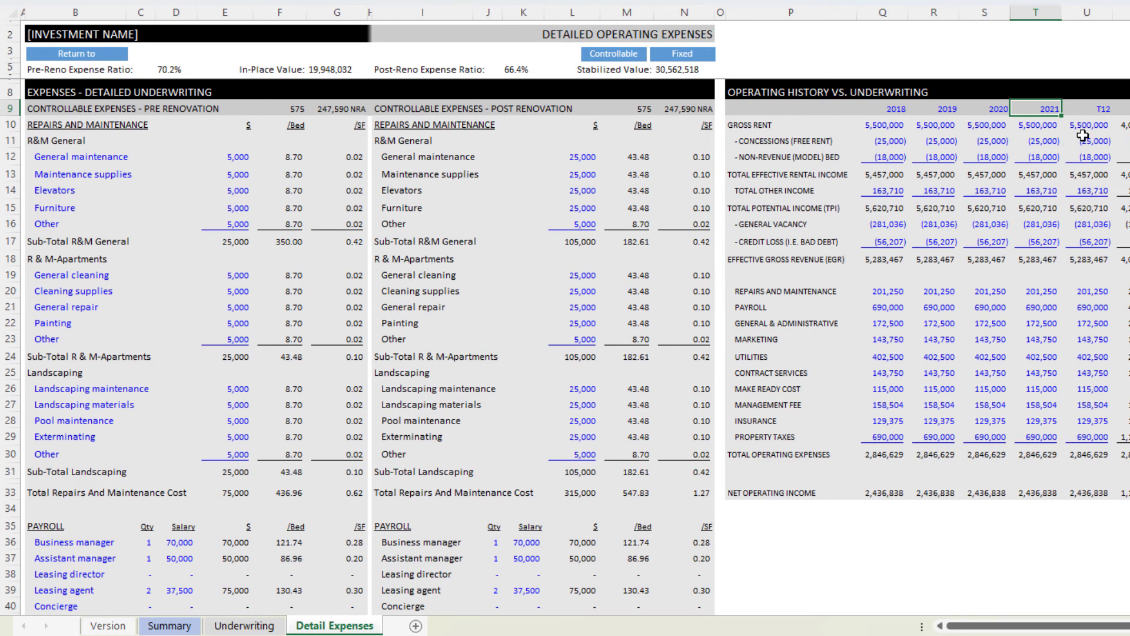
left_click(1094, 114)
left_click(1045, 109)
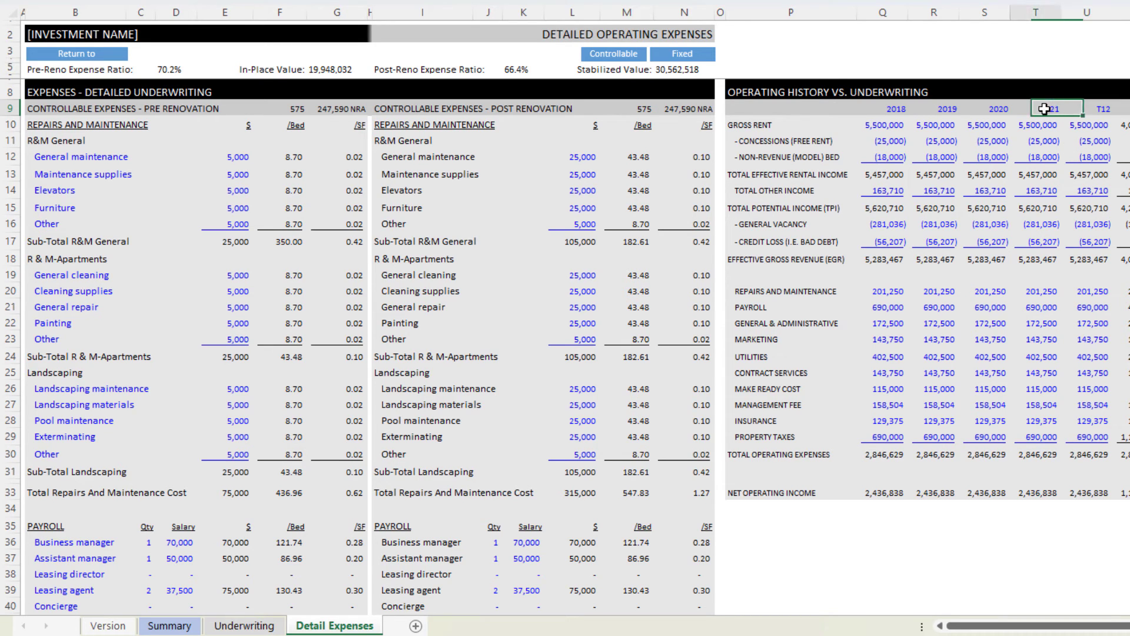
left_click(999, 110)
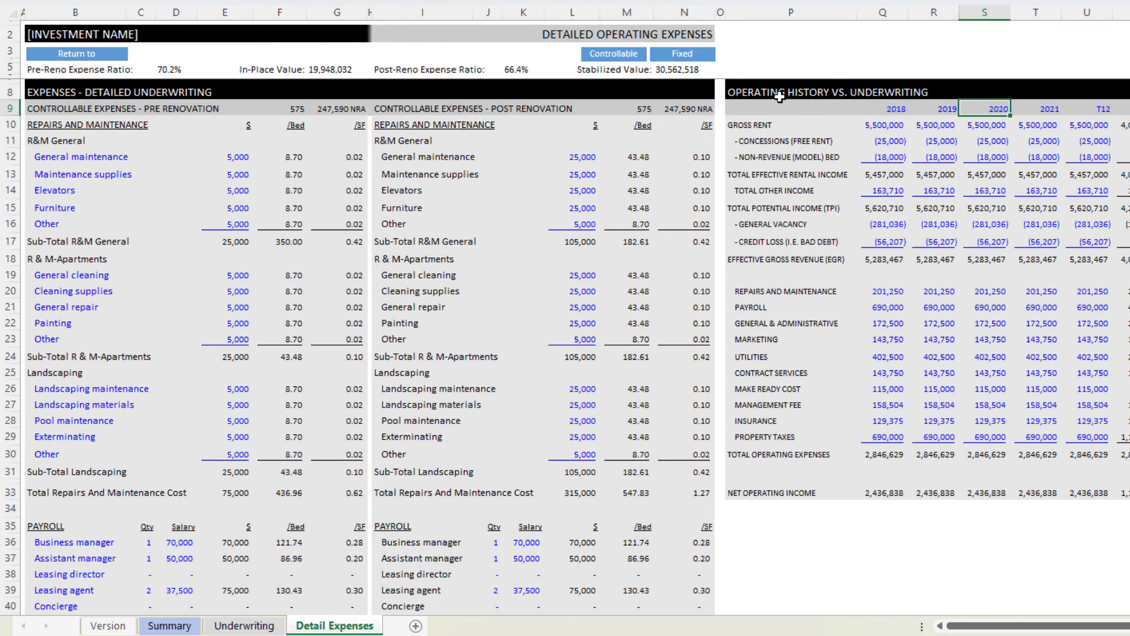
left_click_drag(761, 104, 1118, 438)
left_click(1121, 373)
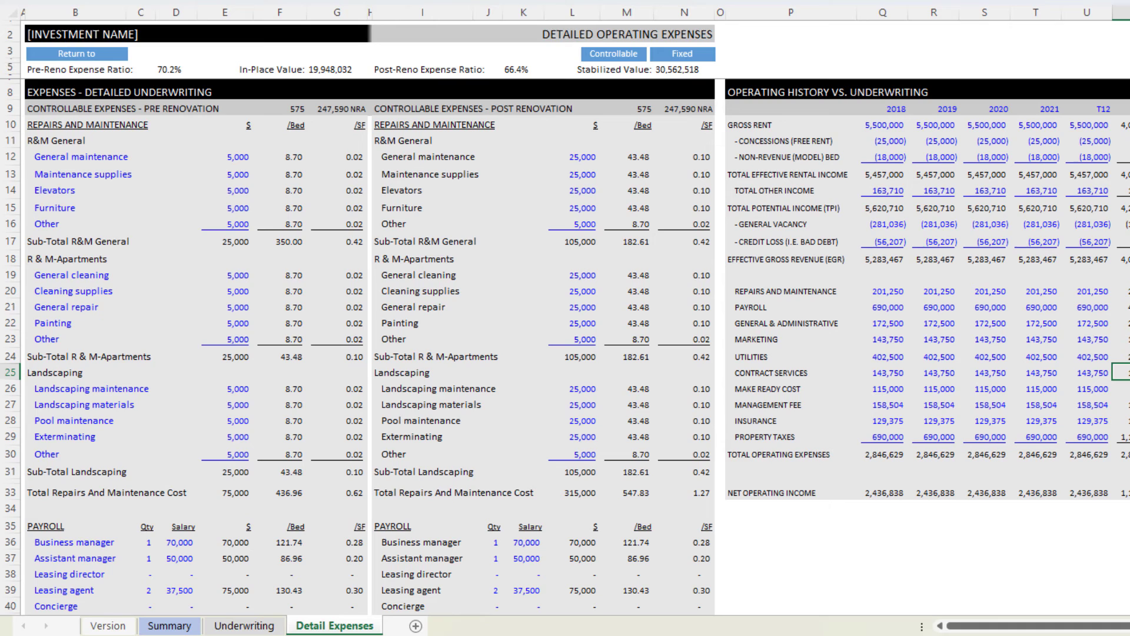
left_click(1120, 125)
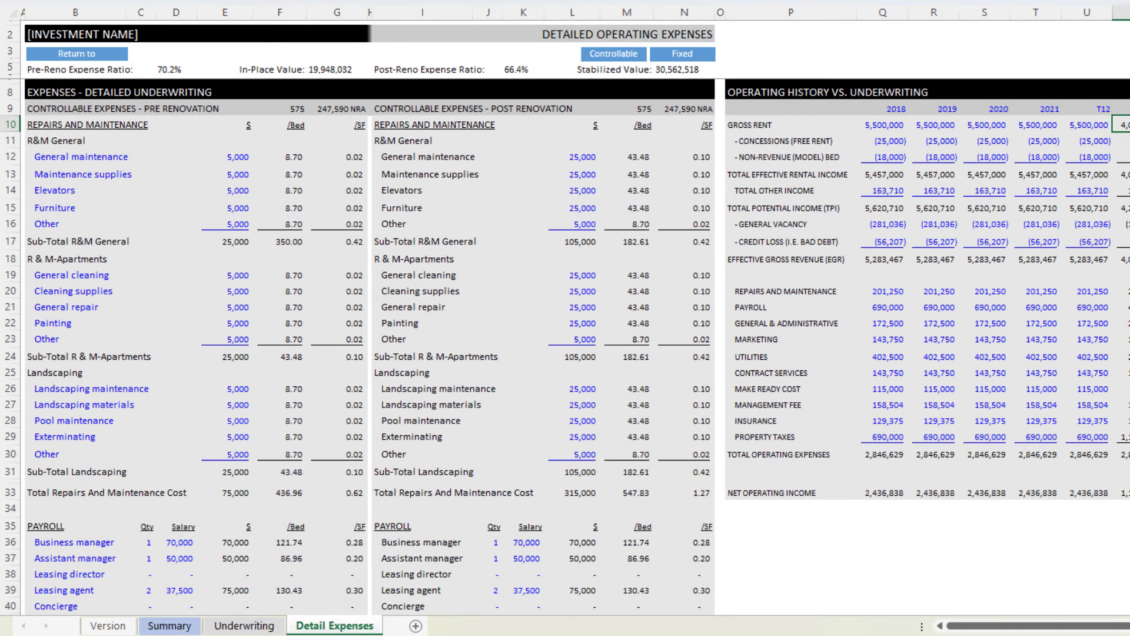
left_click(1089, 454)
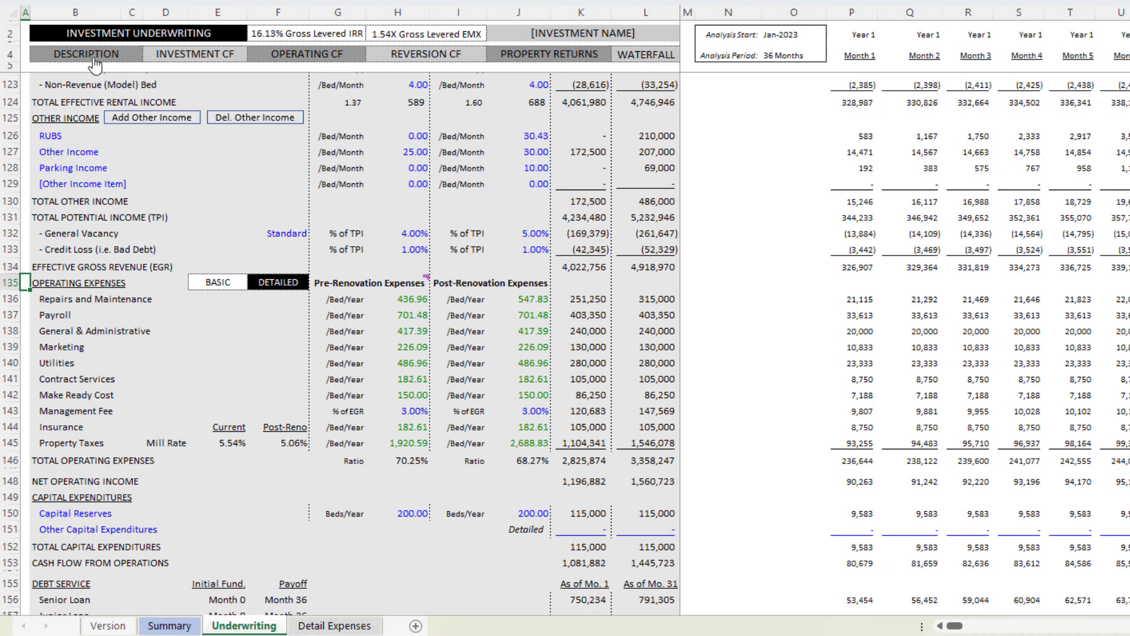
Step: Return to the Underwriting sheet and switch operating expenses to Basic mode
left_click(81, 57)
left_click(218, 282)
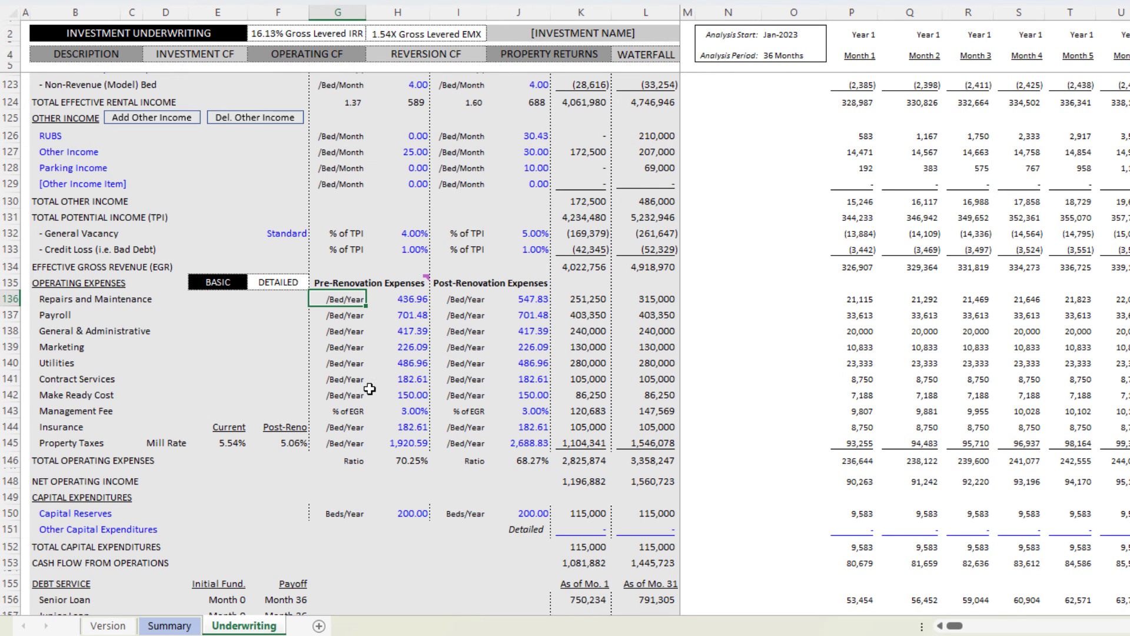
scroll(294, 370, "down", 8)
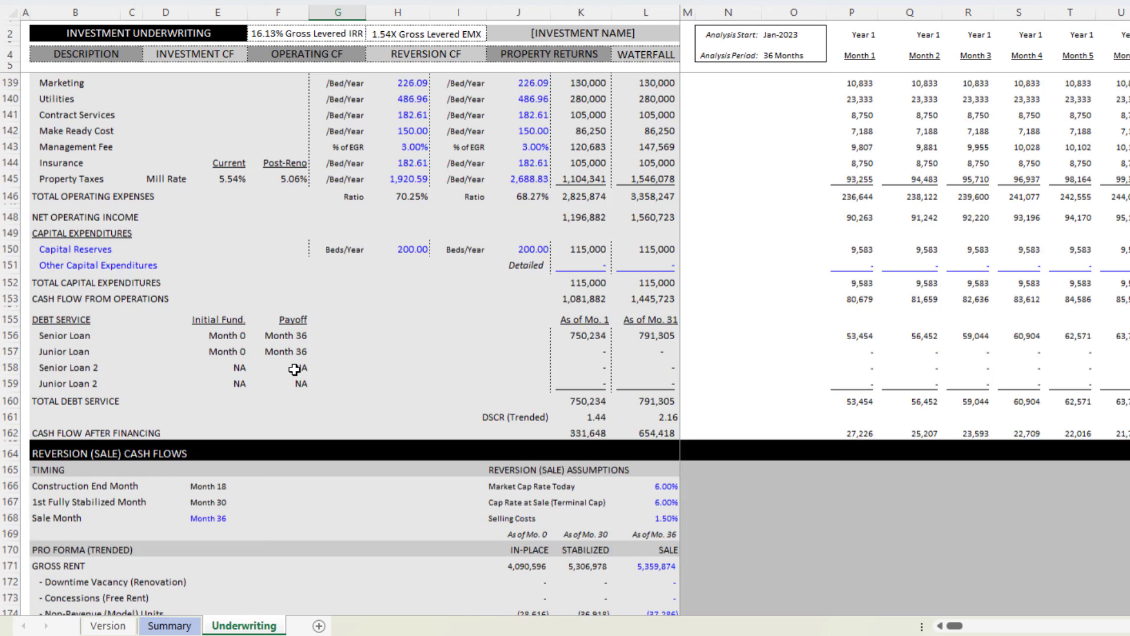
scroll(291, 369, "up", 5)
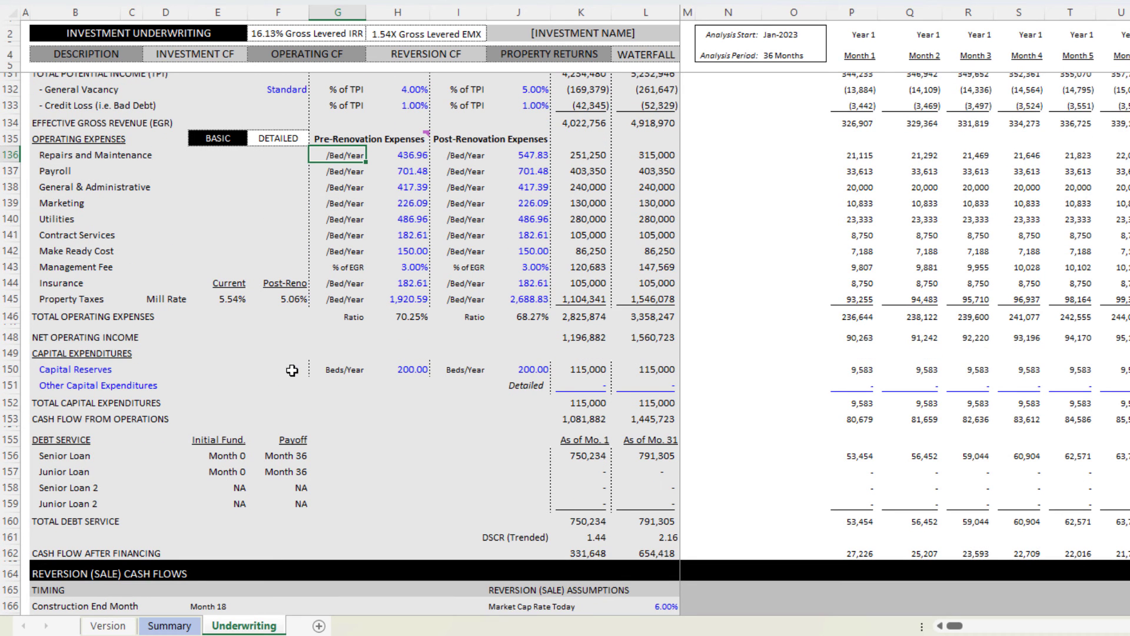
Step: Switch back to Detailed mode, confirm recreating Detail Expenses, and return to Underwriting
left_click(272, 140)
left_click(799, 307)
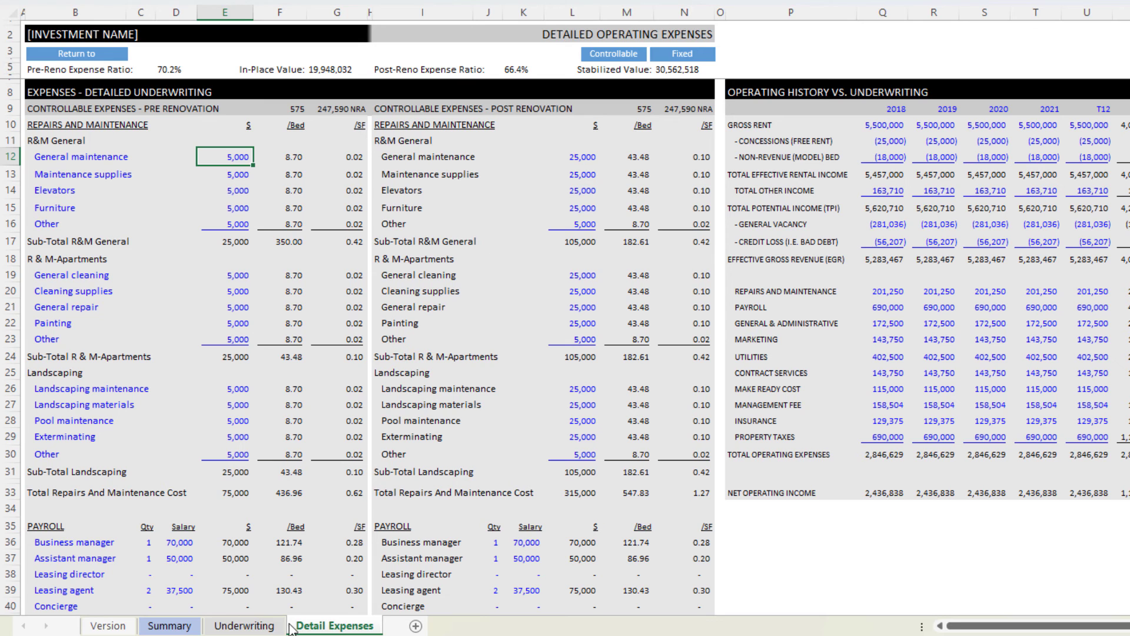
left_click(77, 54)
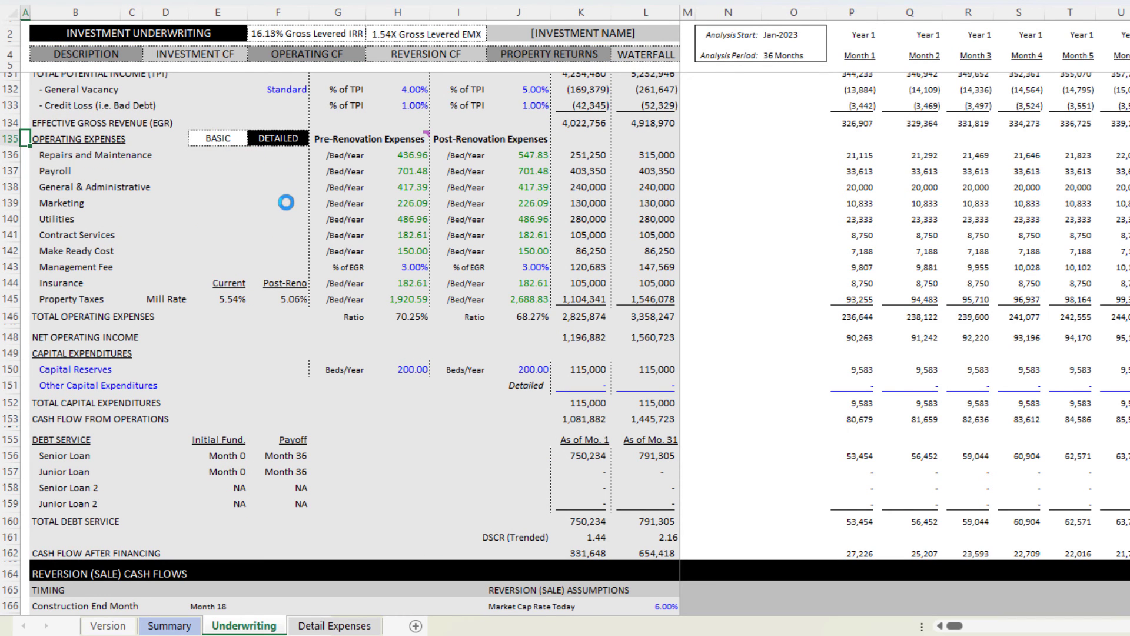
Step: Scroll down through Underwriting, then back up to the investment description at row 7
scroll(292, 242, "down", 8)
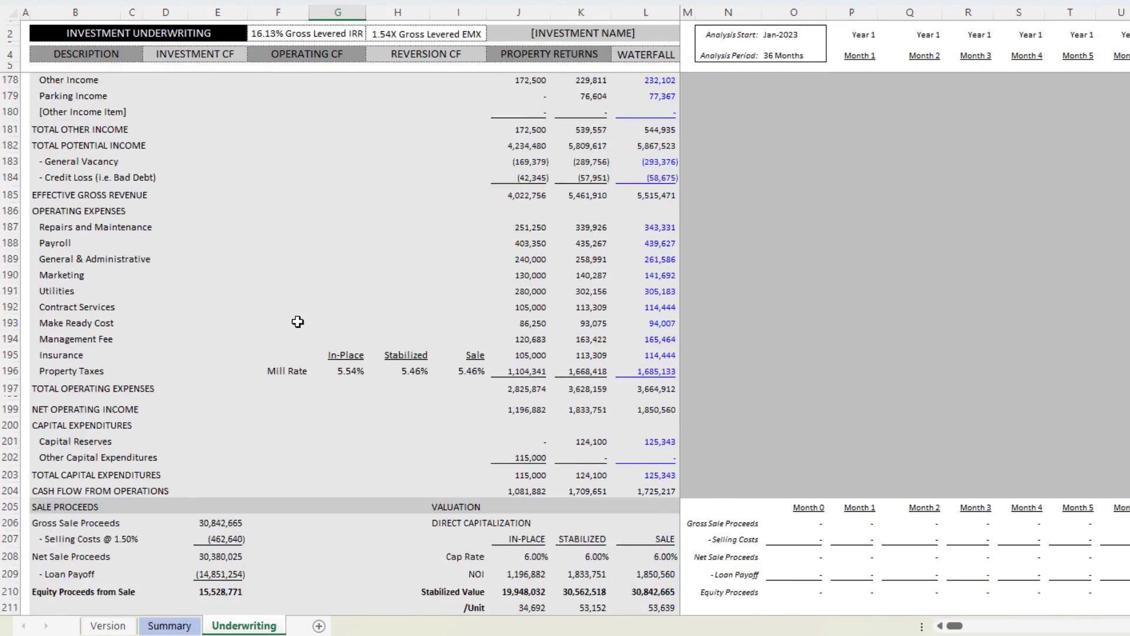
scroll(297, 322, "down", 15)
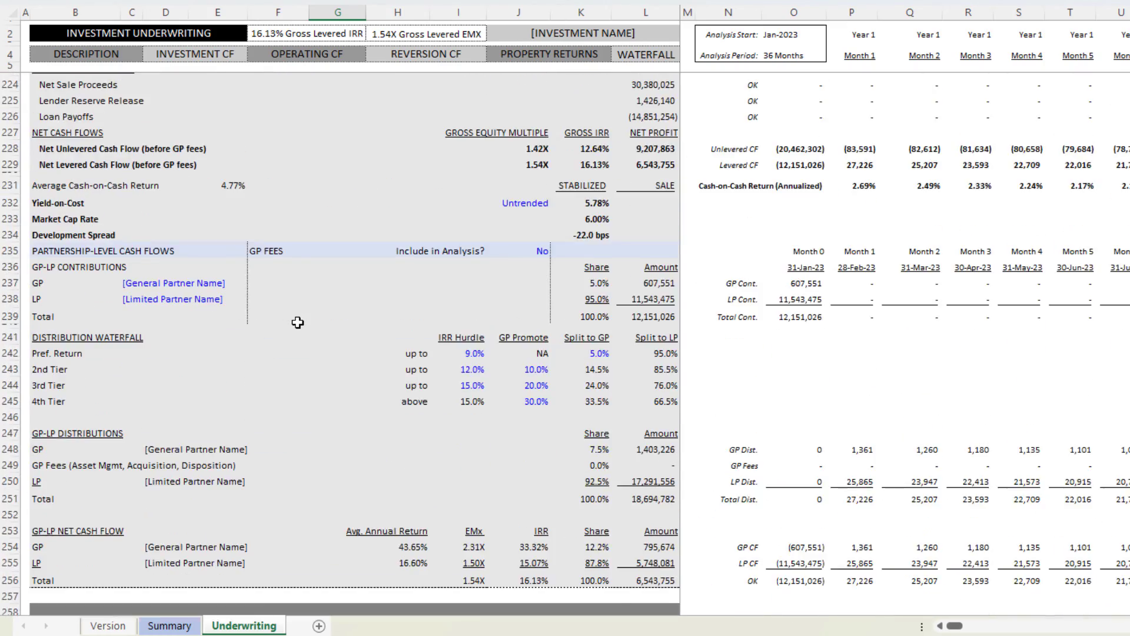
scroll(297, 322, "up", 20)
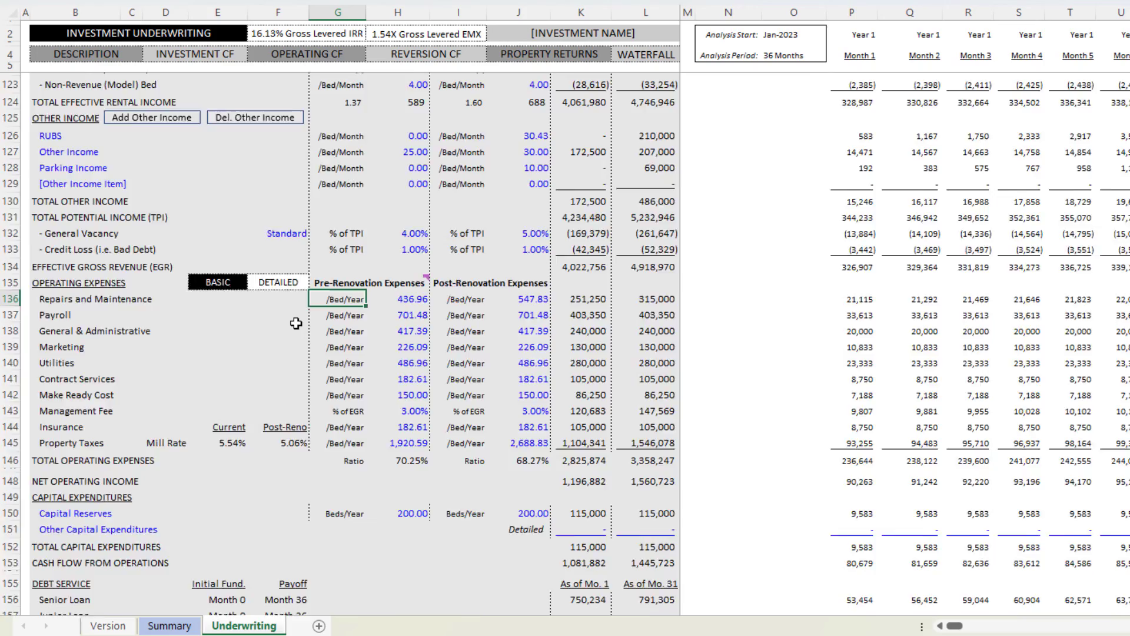
scroll(295, 322, "up", 11)
scroll(296, 323, "up", 15)
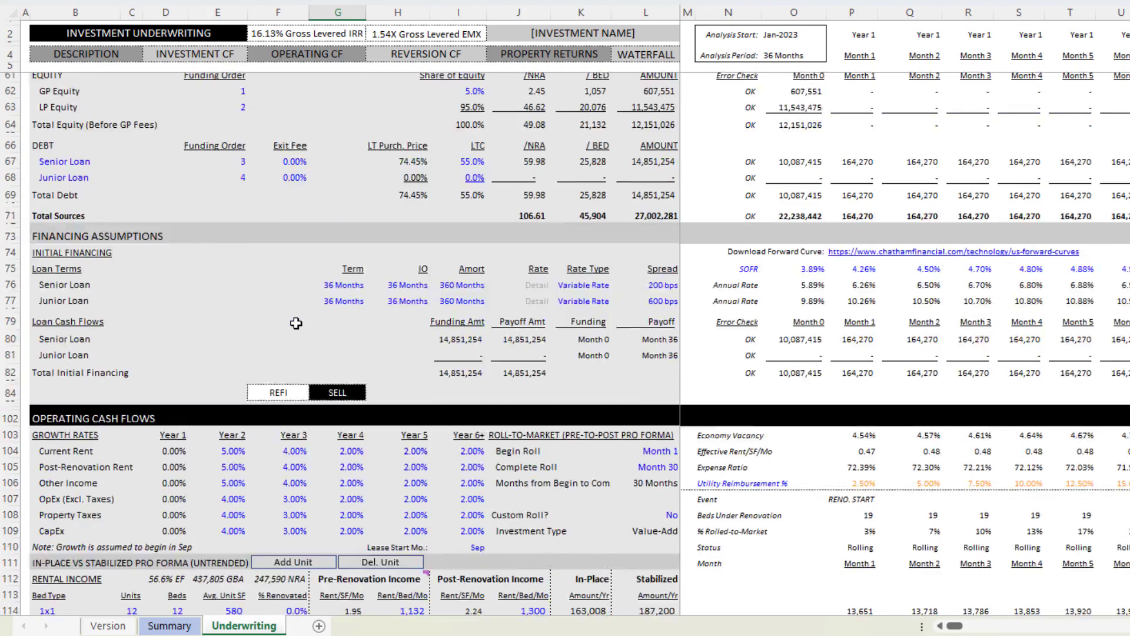